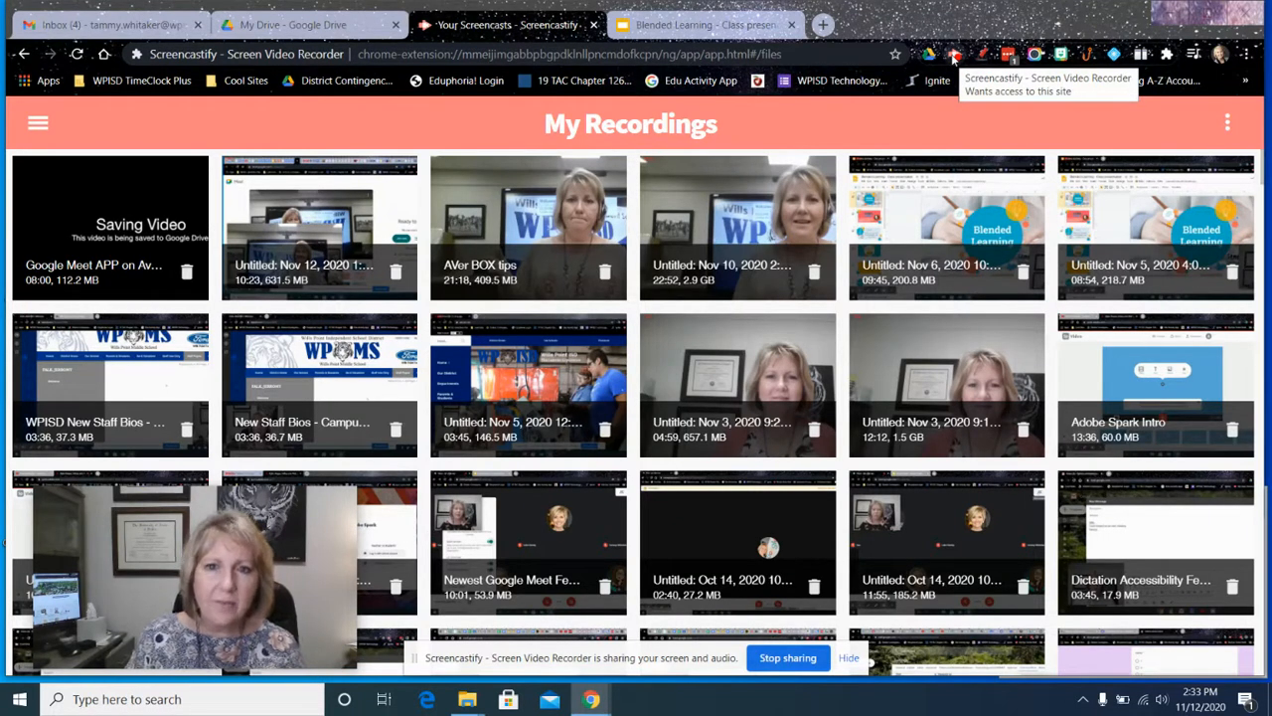
# Step: Open Screencastify's Submit page from My Recordings and view the available actions for Submit Test Assignment
pyautogui.click(953, 55)
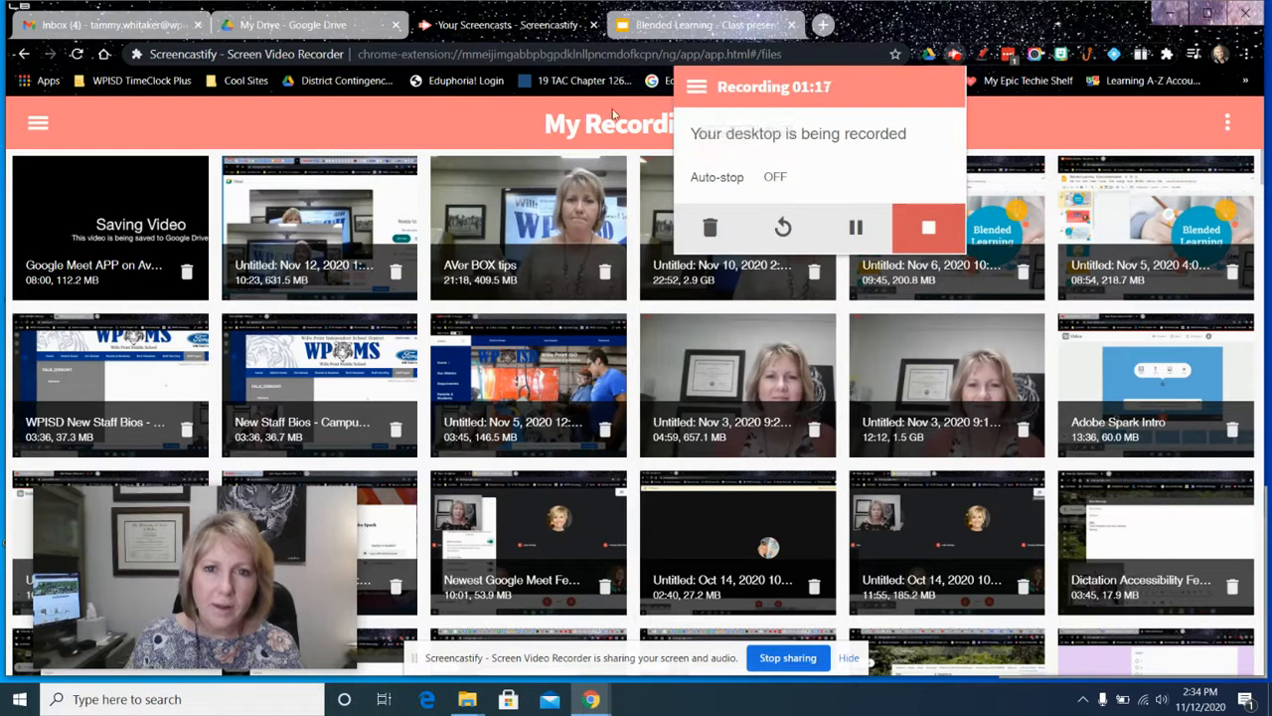
pyautogui.click(437, 137)
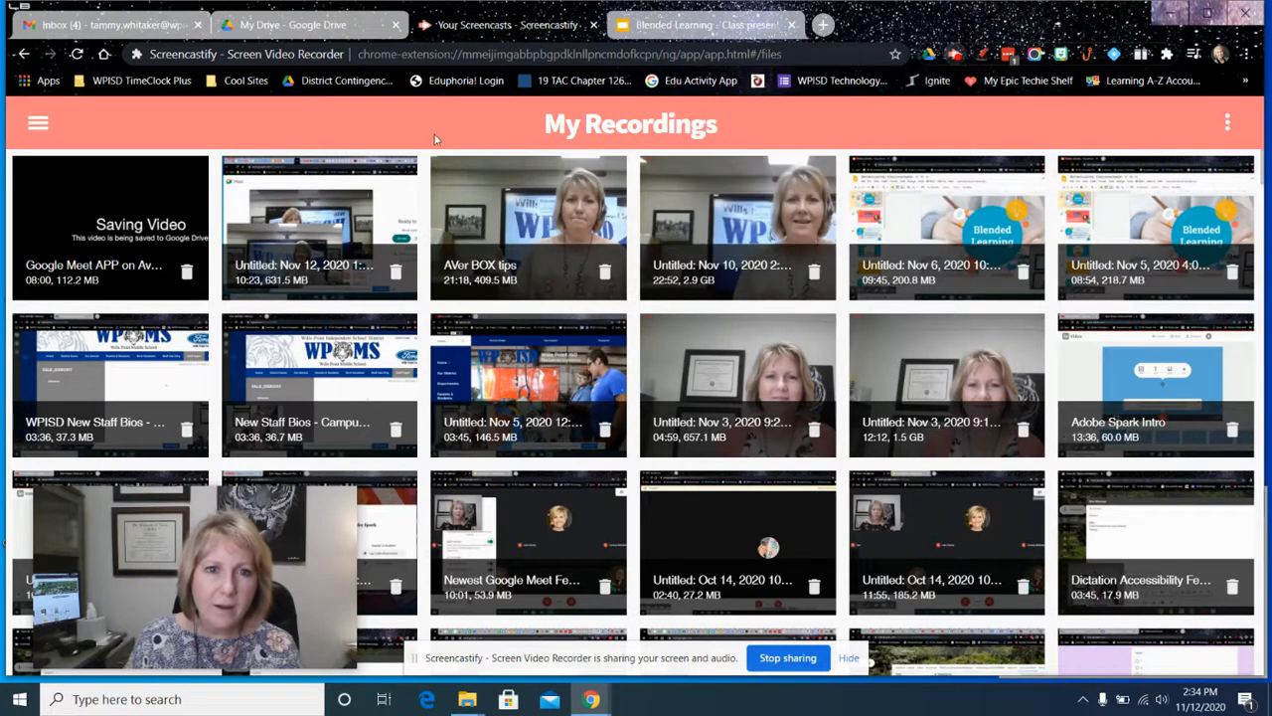
pyautogui.click(38, 123)
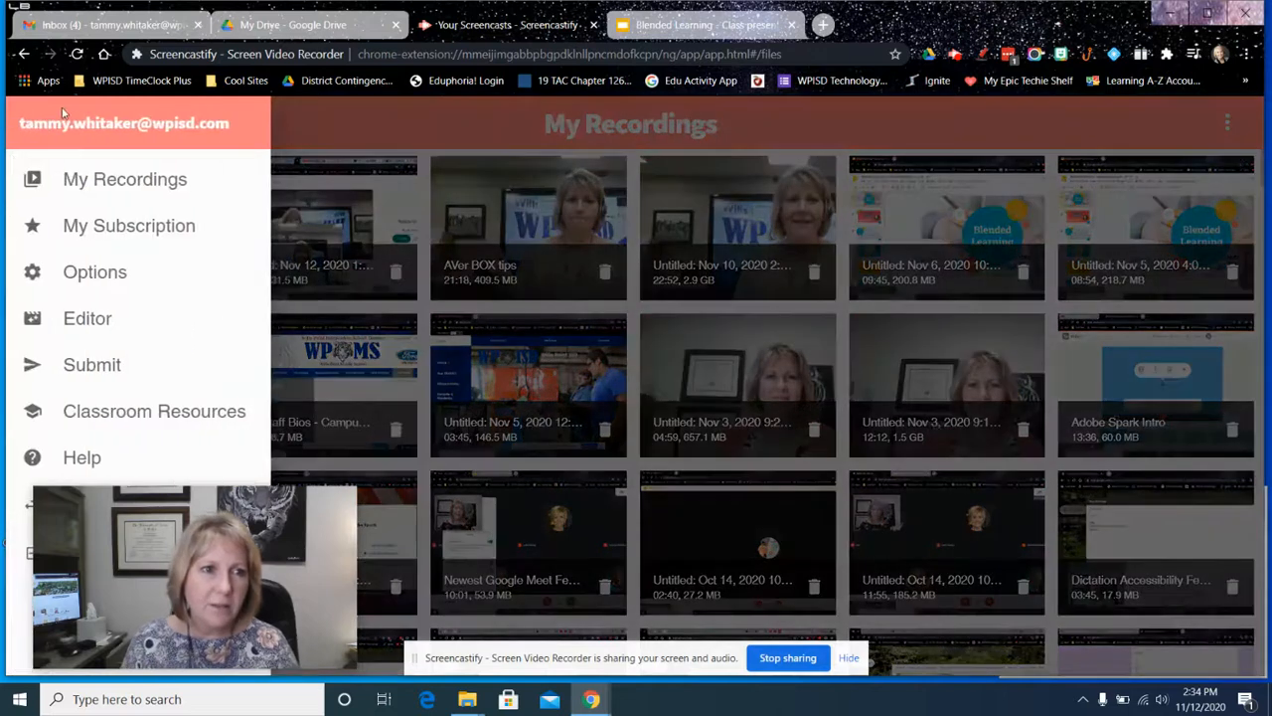
pyautogui.click(98, 370)
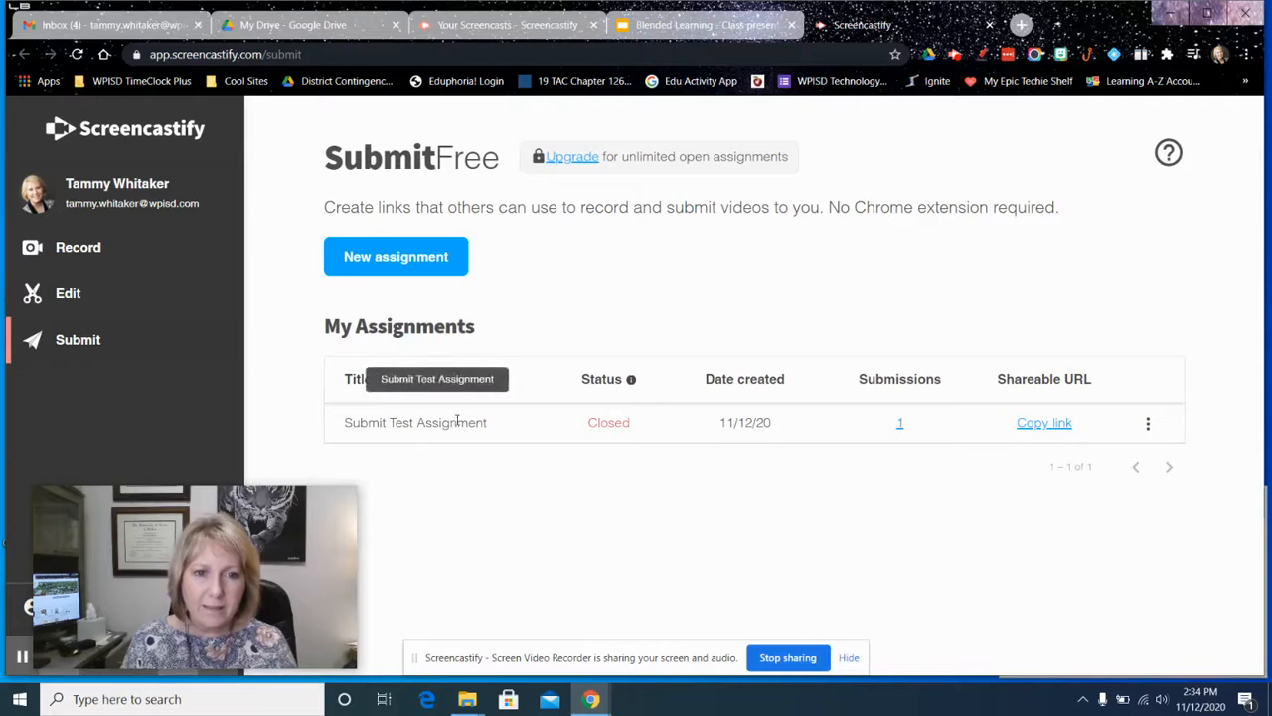
pyautogui.click(1148, 425)
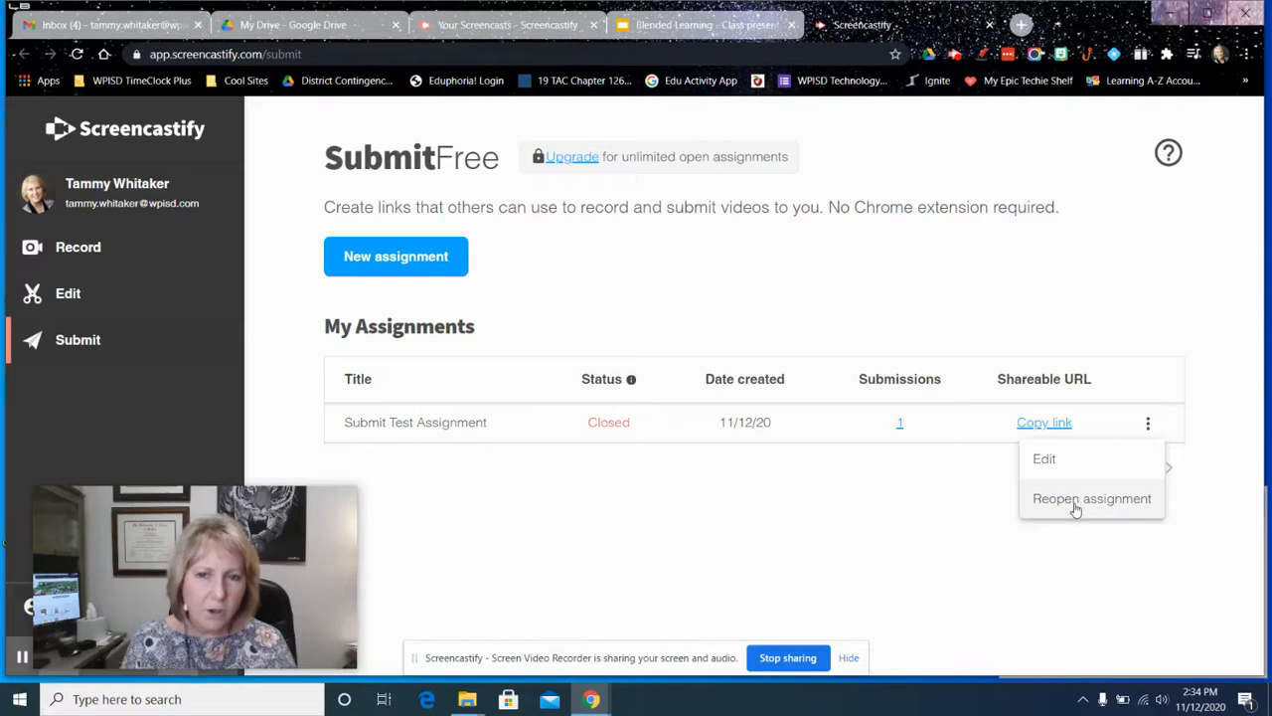
pyautogui.click(980, 485)
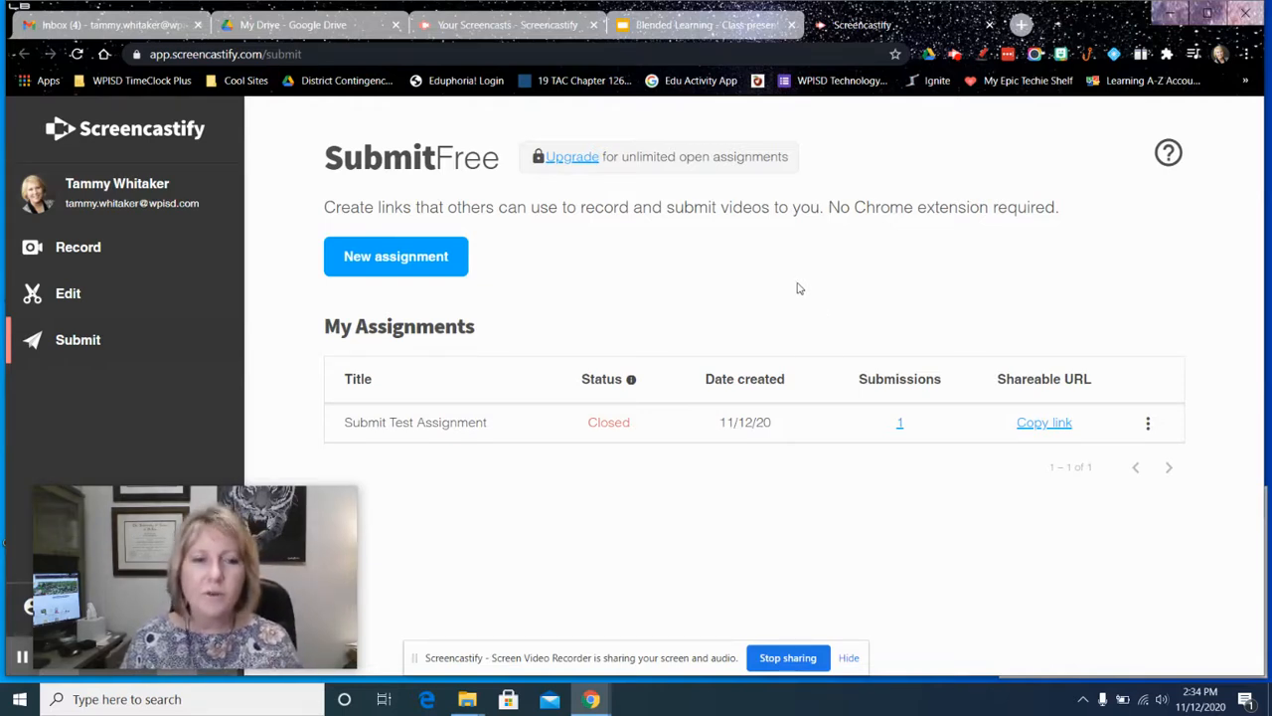
# Step: Start a new Submit assignment with Screen + Webcam recording as the recording type
pyautogui.click(411, 259)
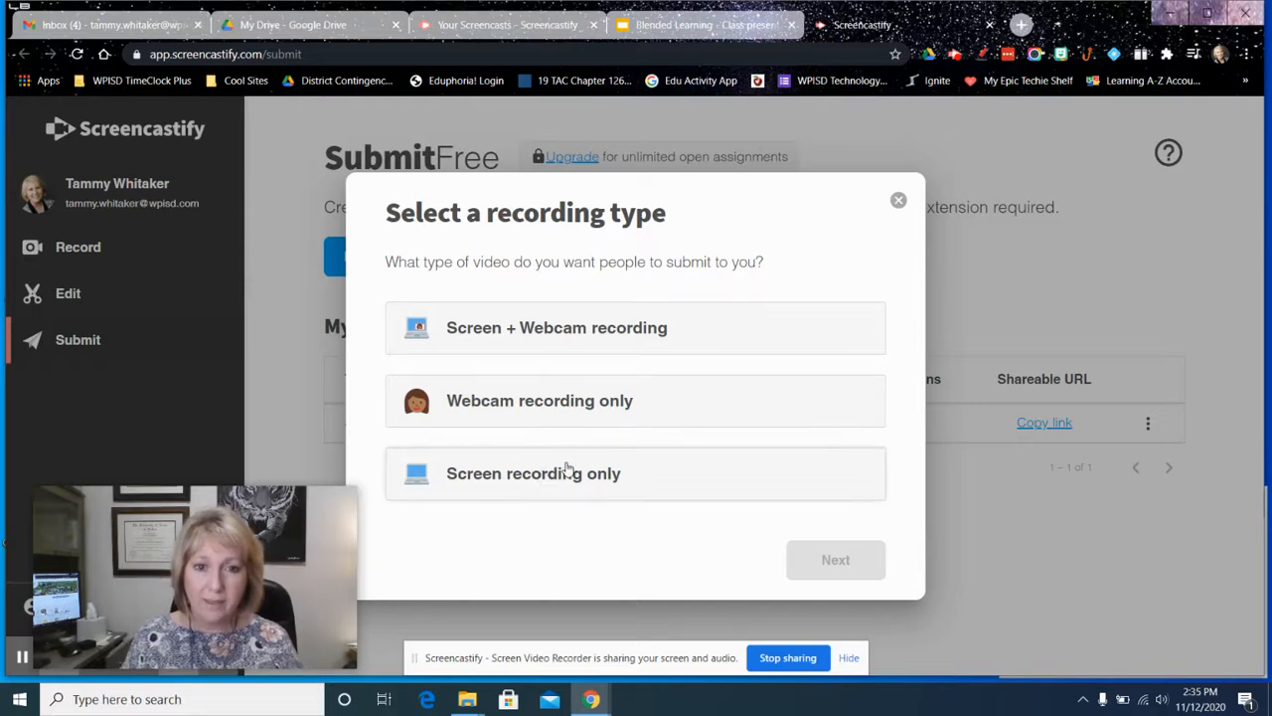
pyautogui.click(539, 329)
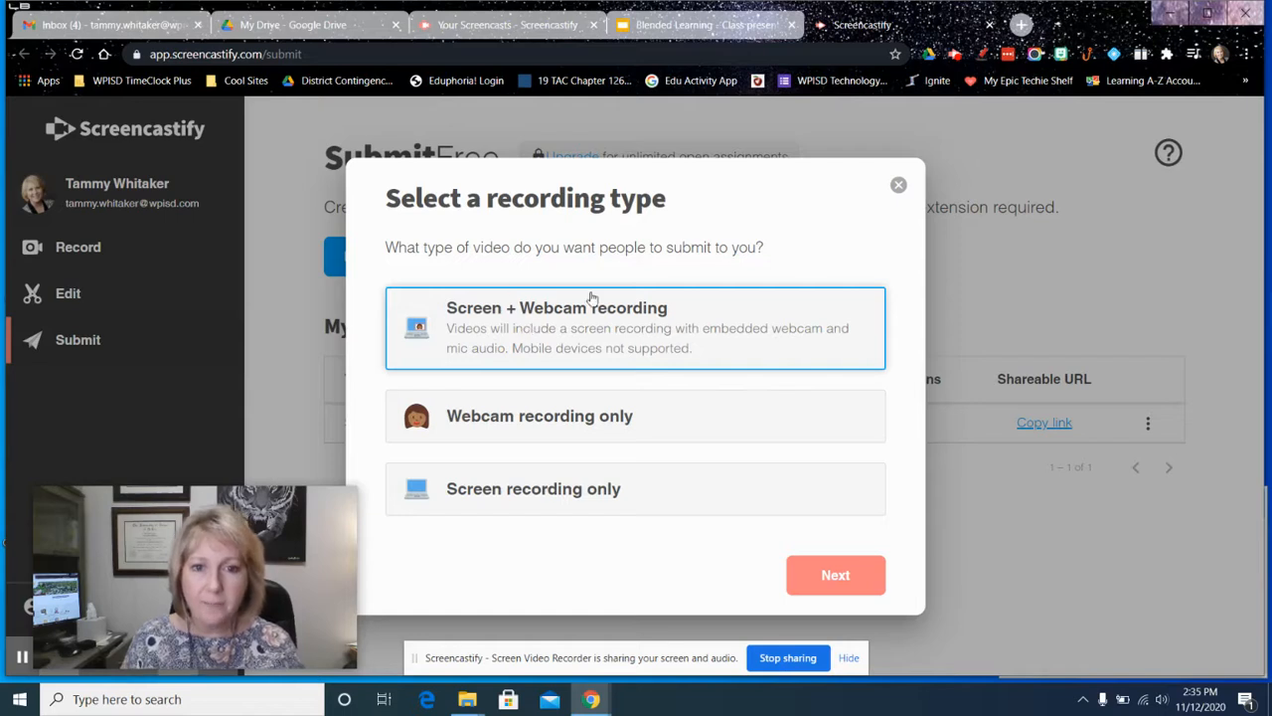
pyautogui.click(835, 576)
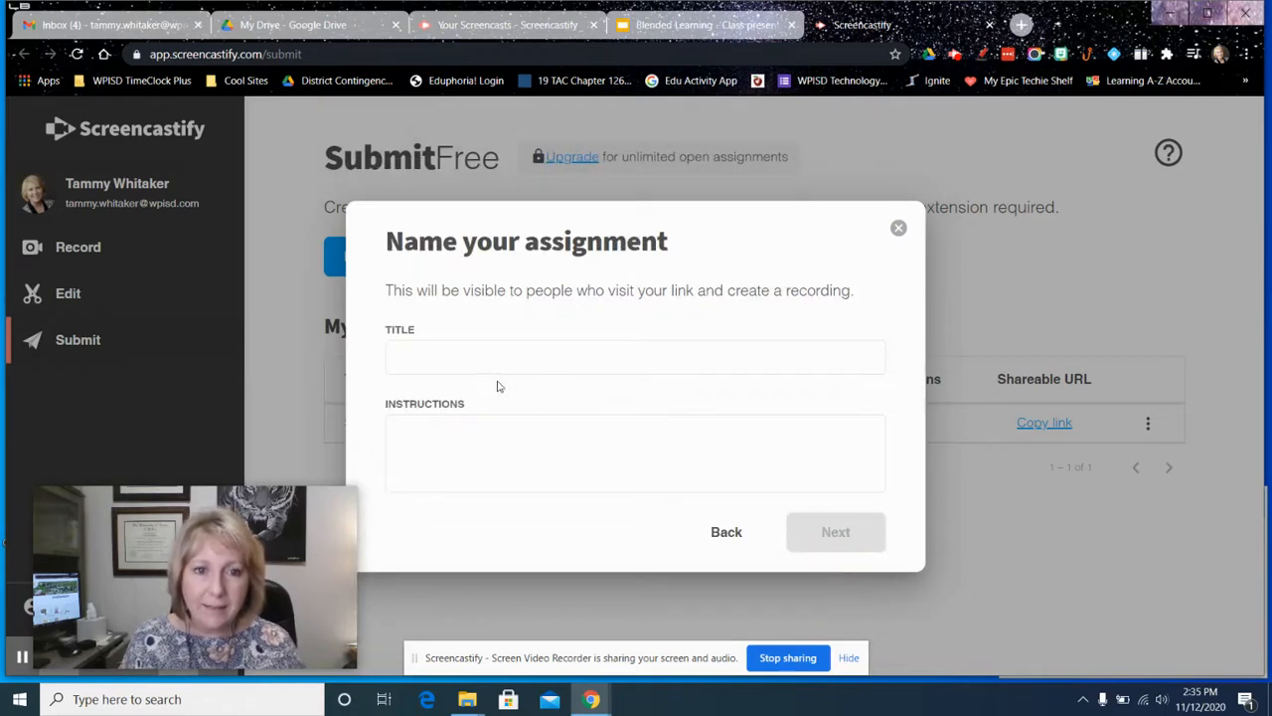
# Step: Title the assignment "Students Can Create Too!" and enter "Go here" as its instructions
pyautogui.click(468, 358)
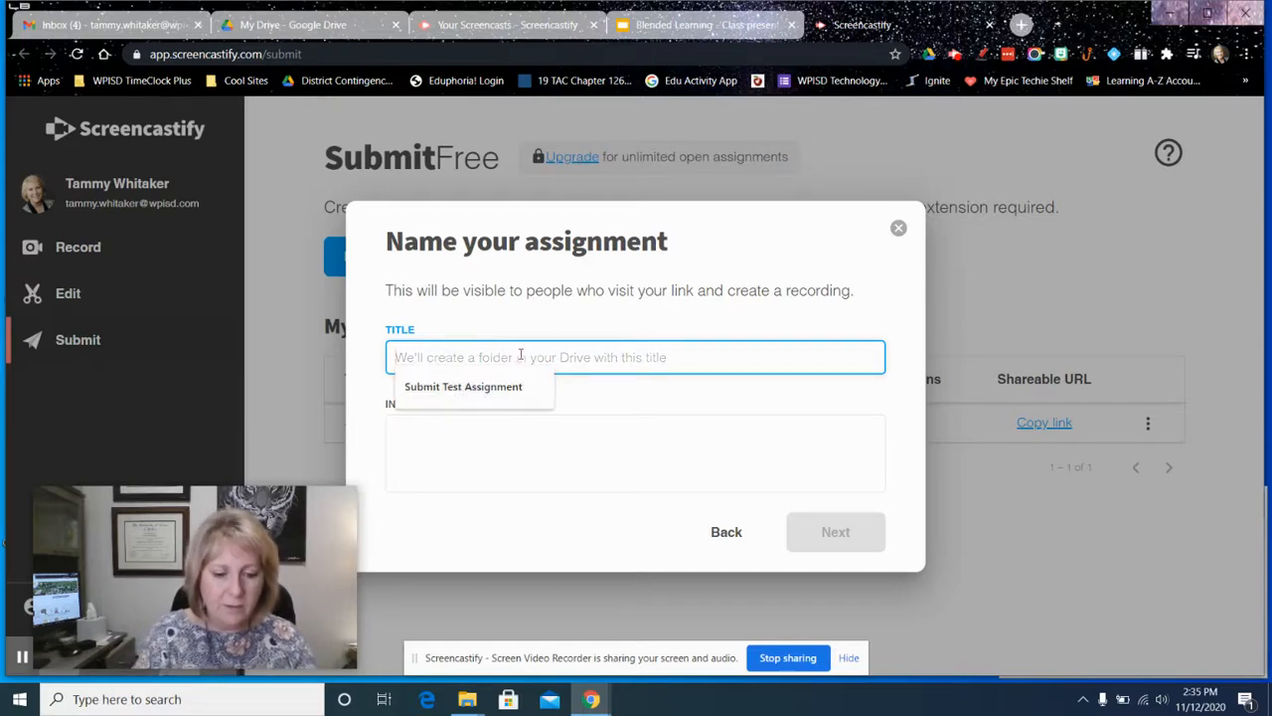
pyautogui.write('Students Can Create Too')
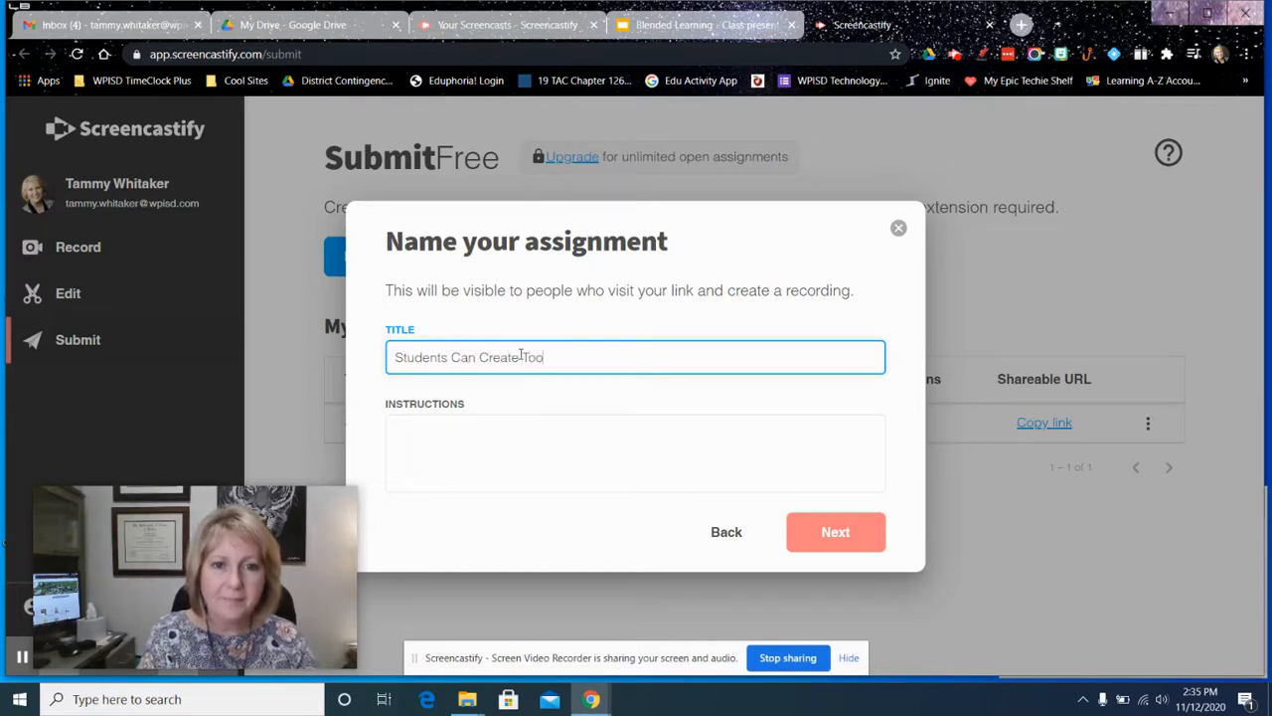
pyautogui.write('!')
pyautogui.click(508, 434)
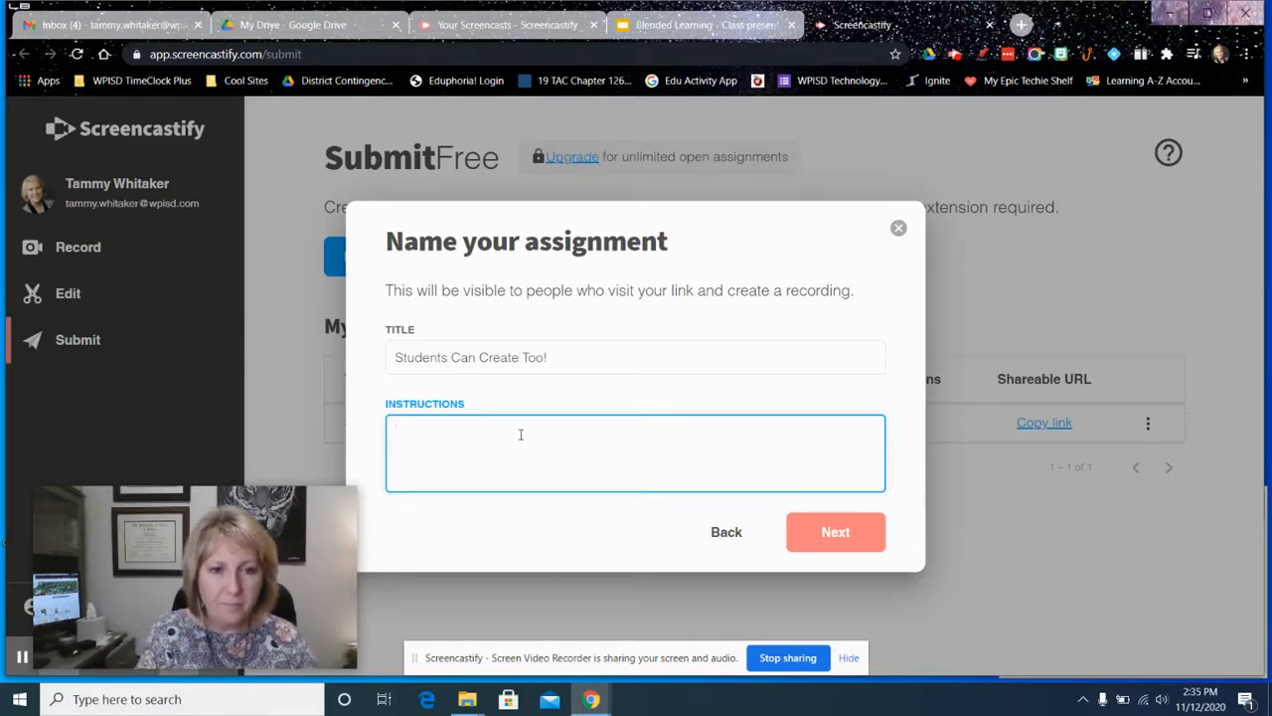
pyautogui.write('Go here')
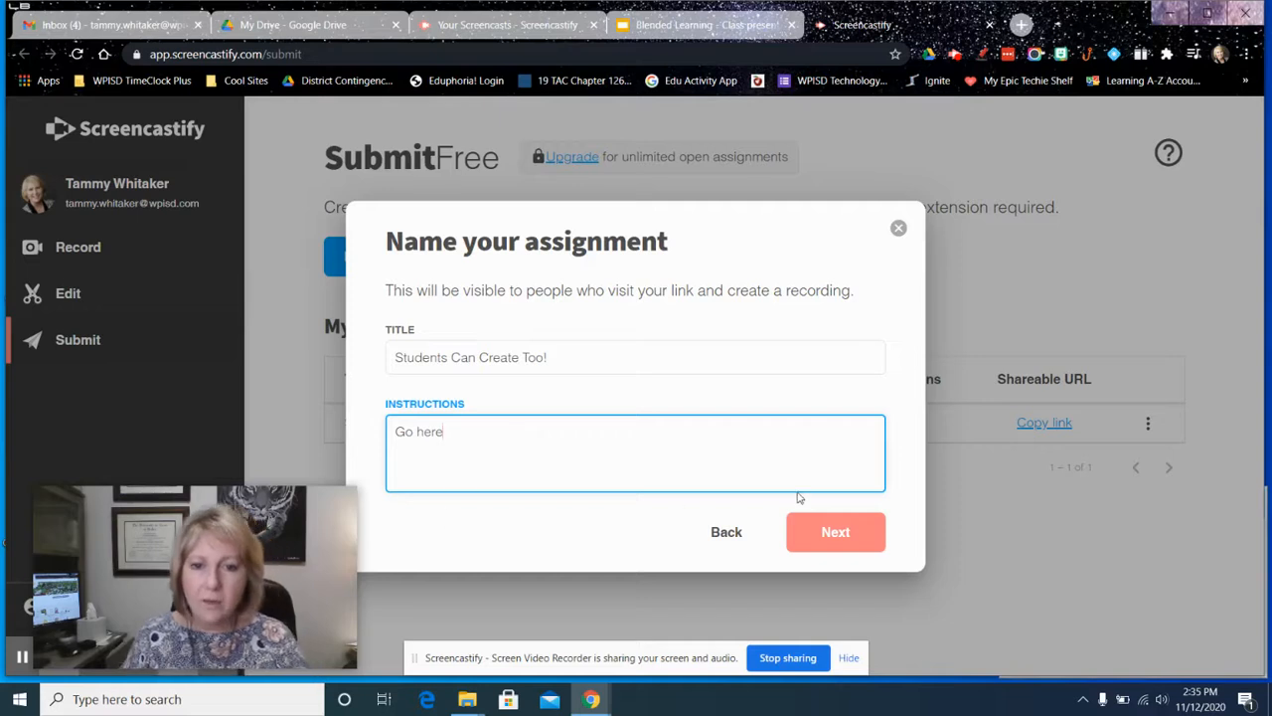
pyautogui.click(825, 537)
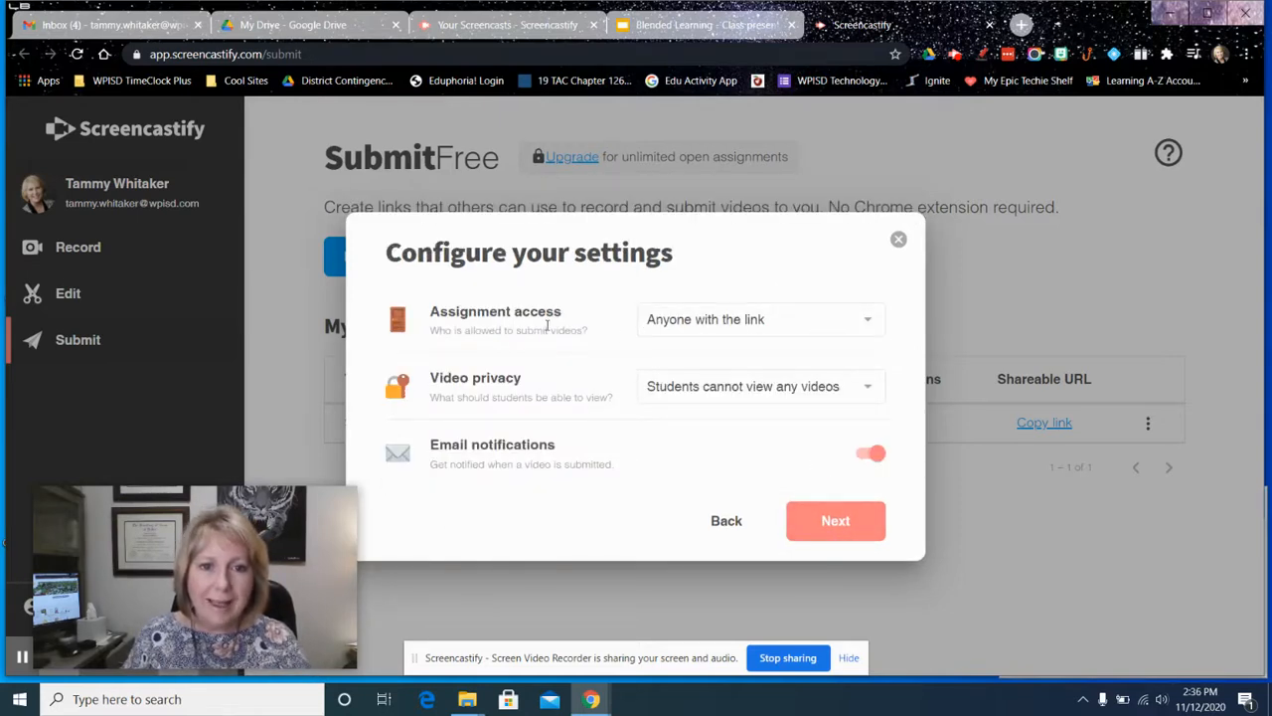
# Step: Set assignment access to Anyone with the link and video privacy to Students can view their own video, with email notifications on
pyautogui.click(727, 322)
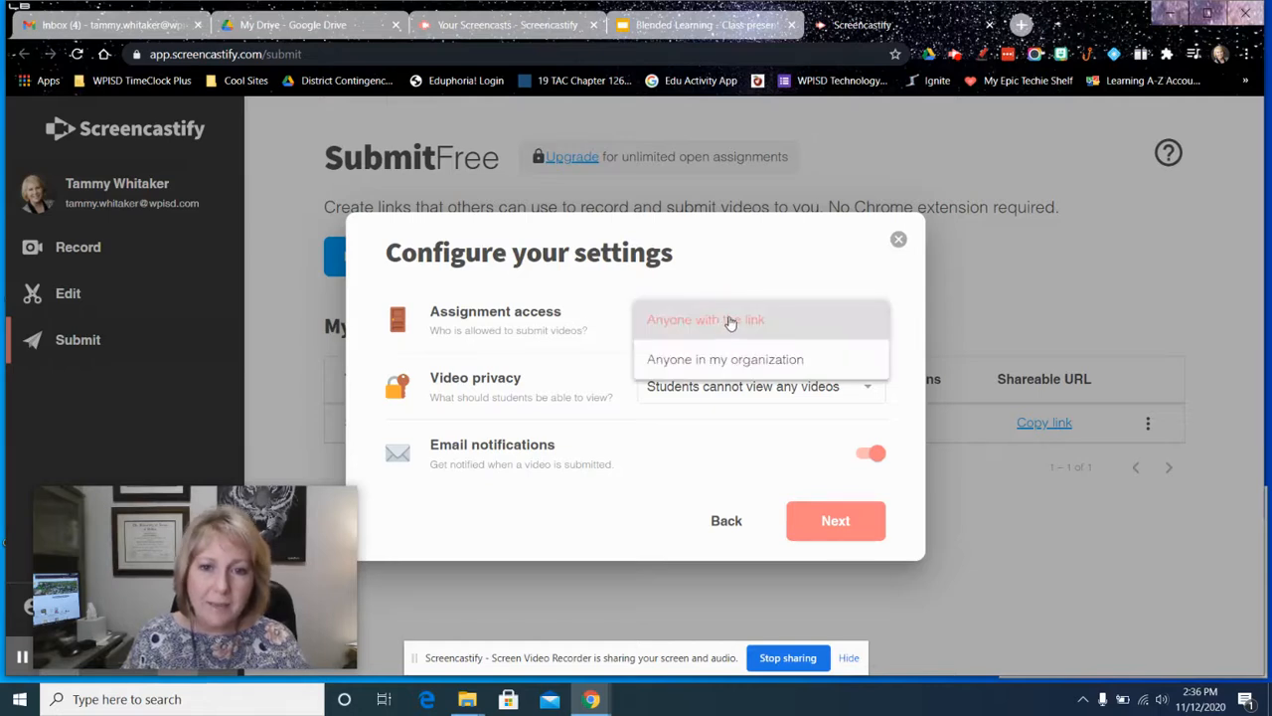
pyautogui.click(731, 322)
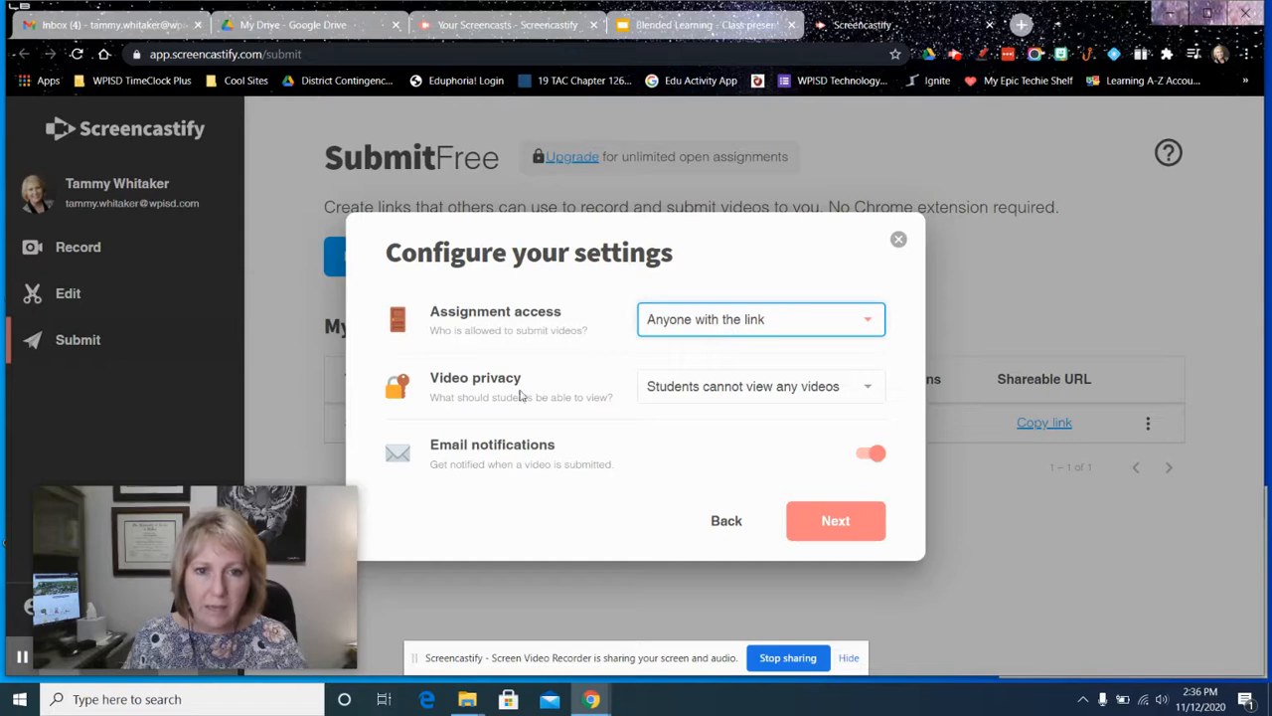
pyautogui.click(747, 389)
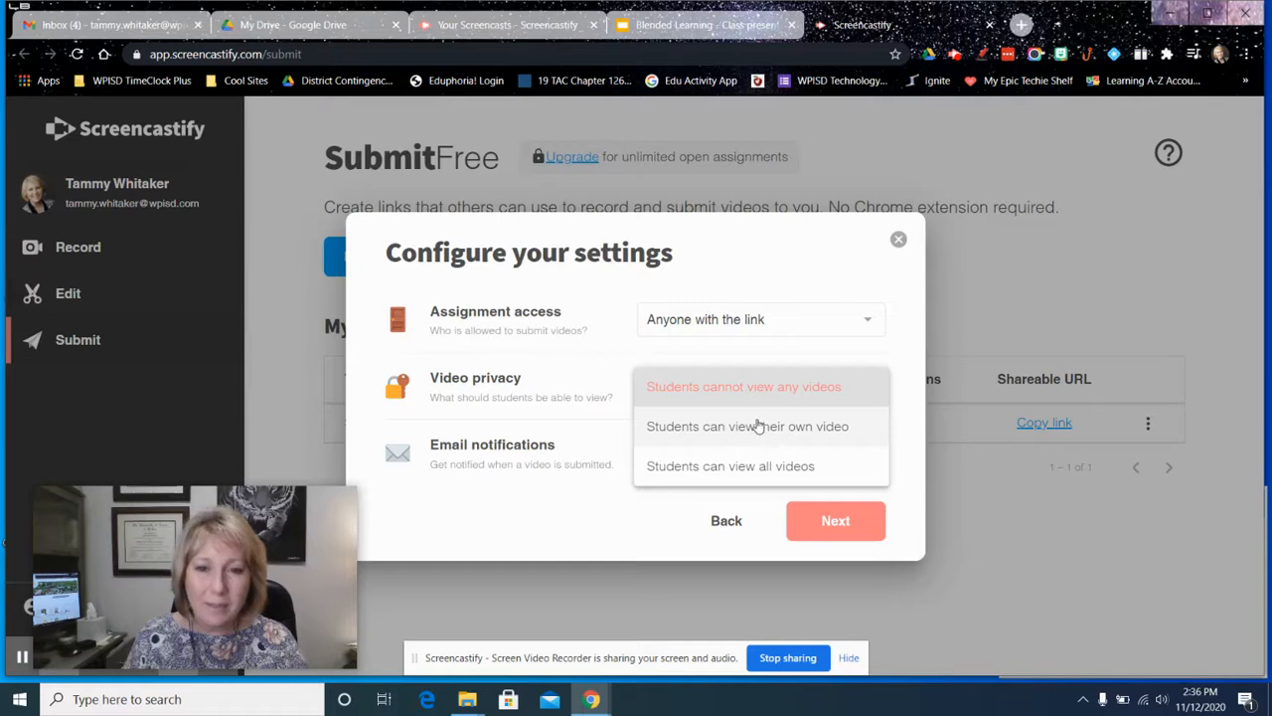
pyautogui.click(758, 425)
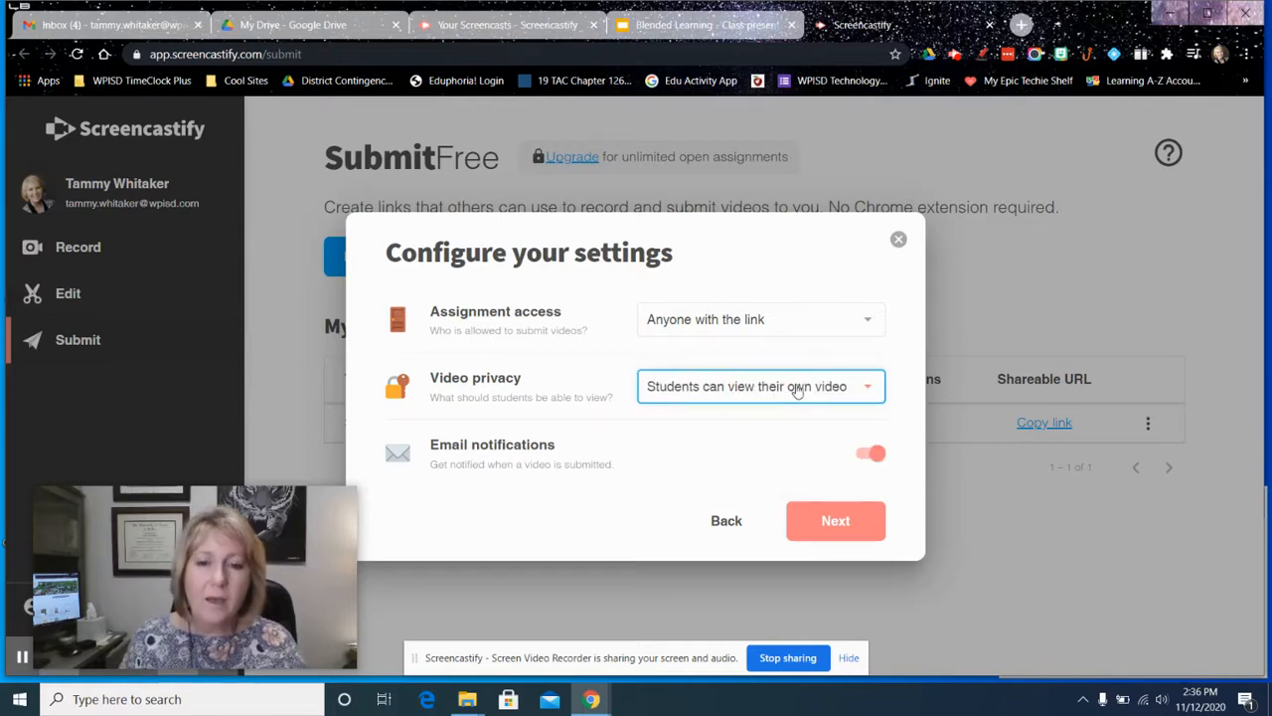
pyautogui.click(795, 390)
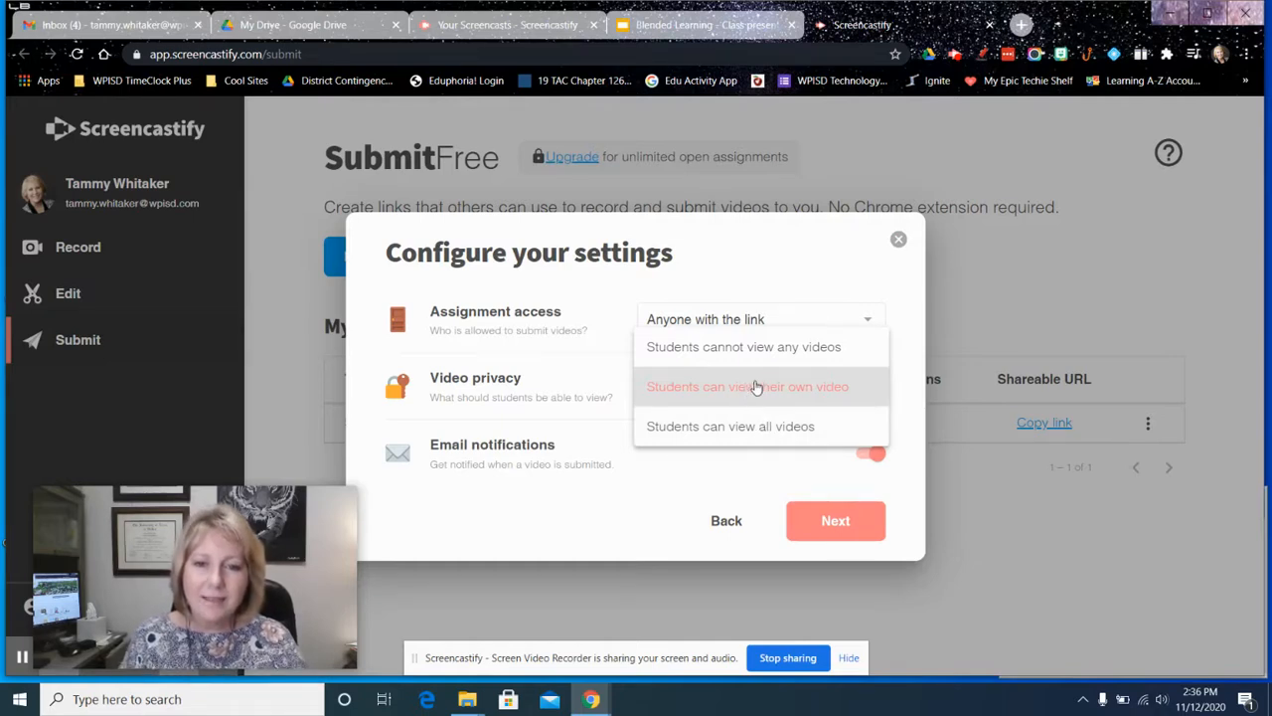
pyautogui.click(755, 386)
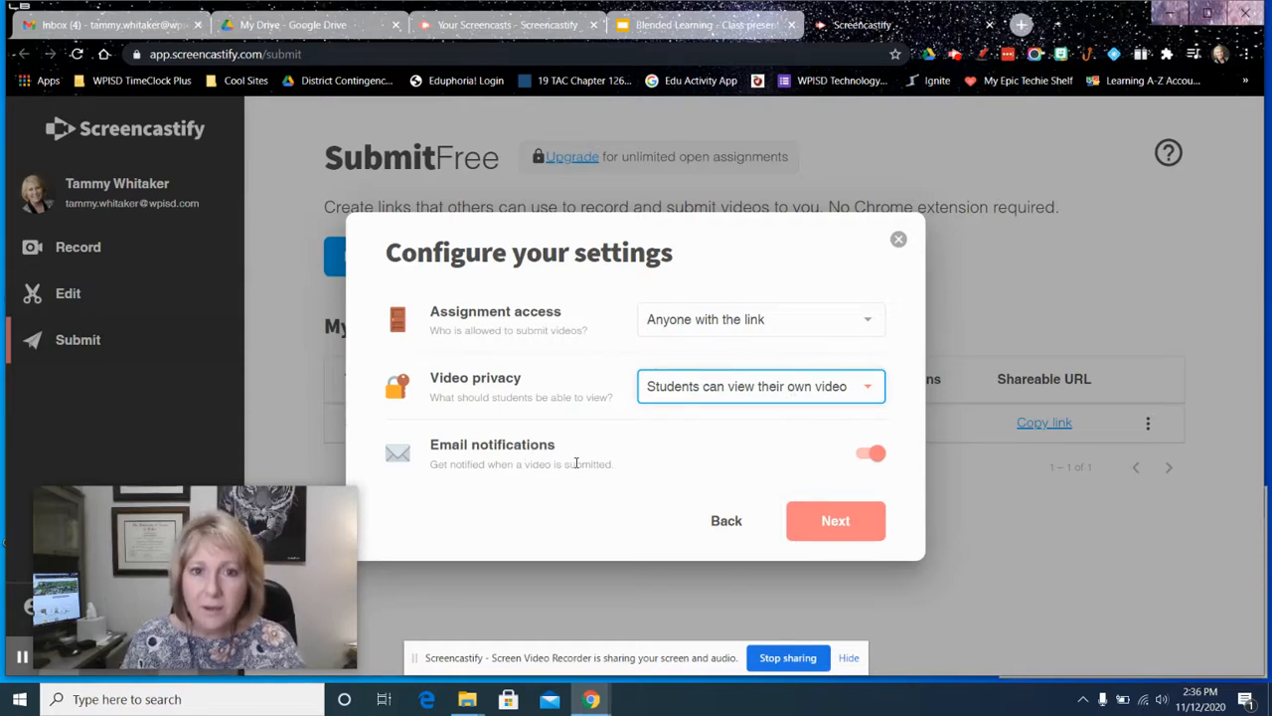
pyautogui.click(871, 454)
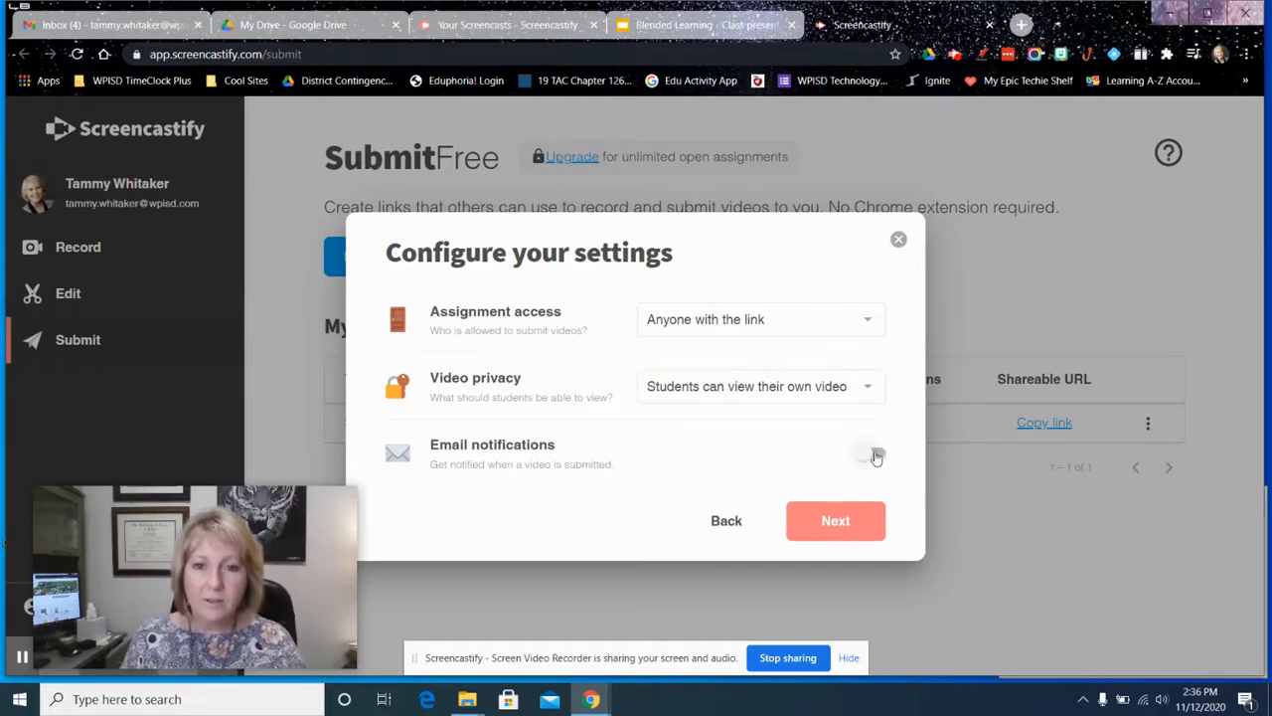
pyautogui.click(873, 456)
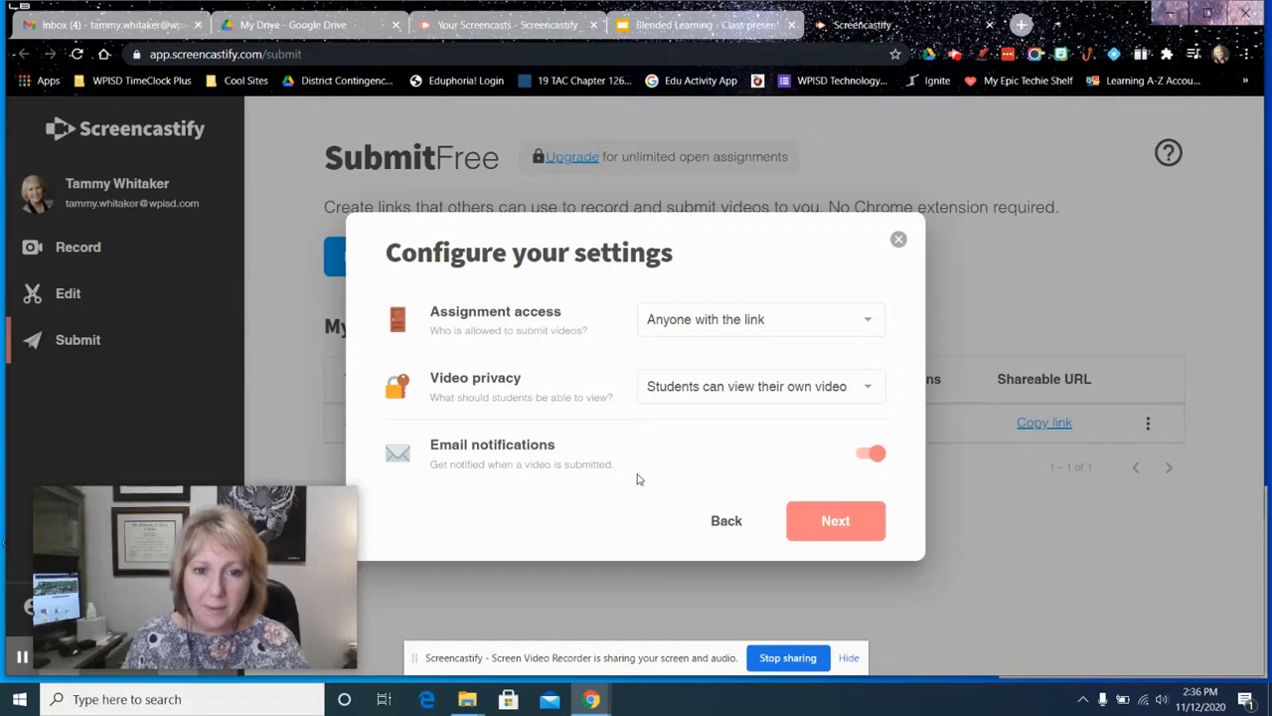
# Step: Publish the assignment, dismissing the Webcam + Screen announcement, and copy its shareable link
pyautogui.click(830, 525)
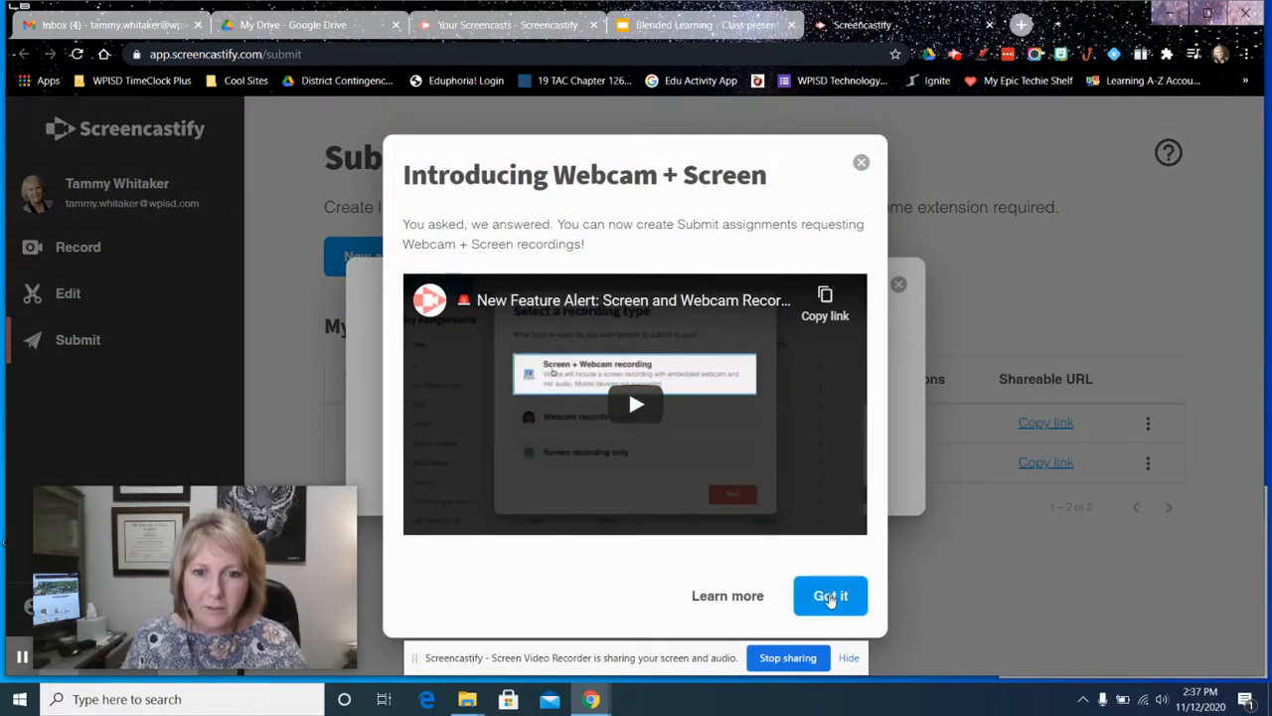
pyautogui.click(825, 594)
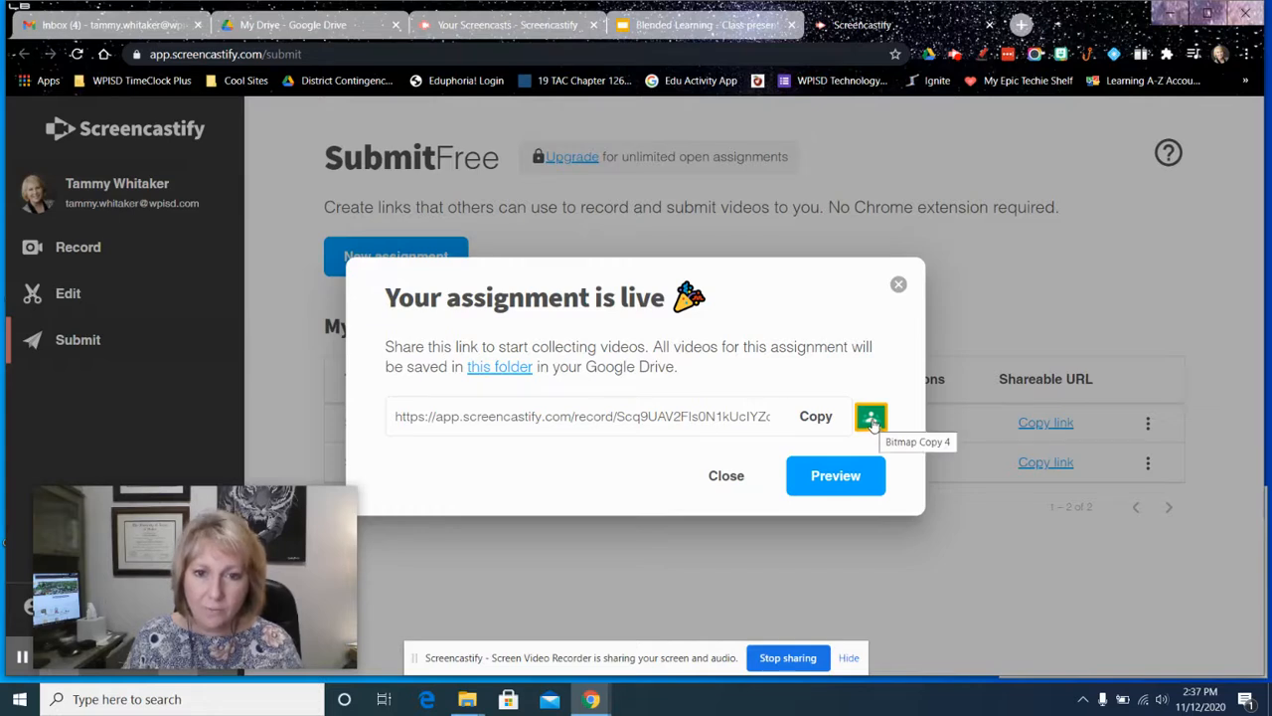
pyautogui.click(816, 416)
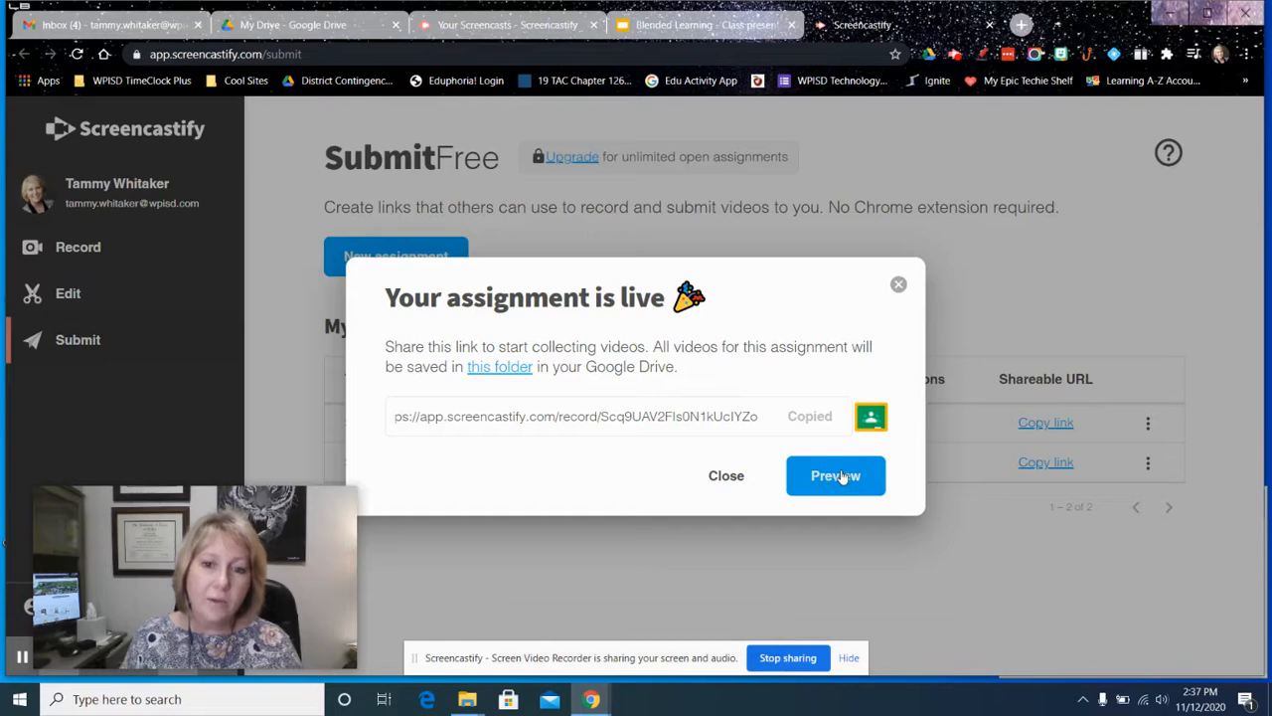
pyautogui.click(897, 286)
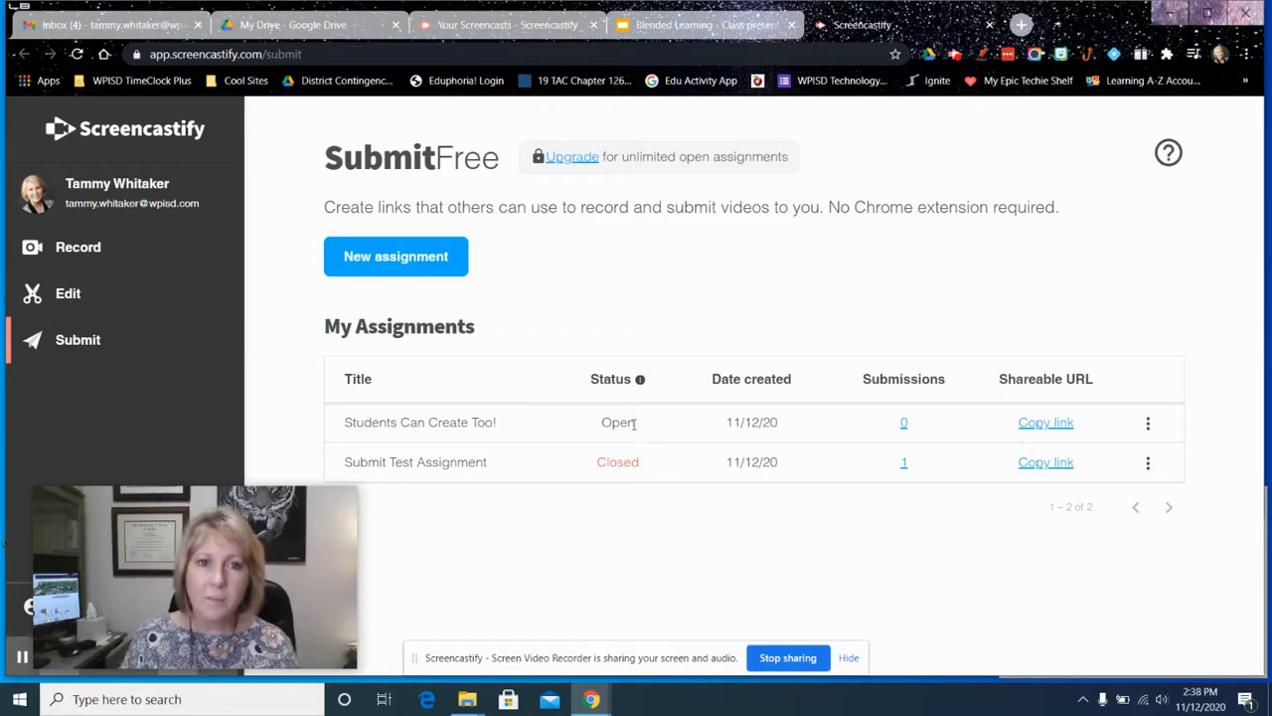
# Step: Switch to Google Drive and open the Screencastify Submit folder to view the assignment folders
pyautogui.click(305, 29)
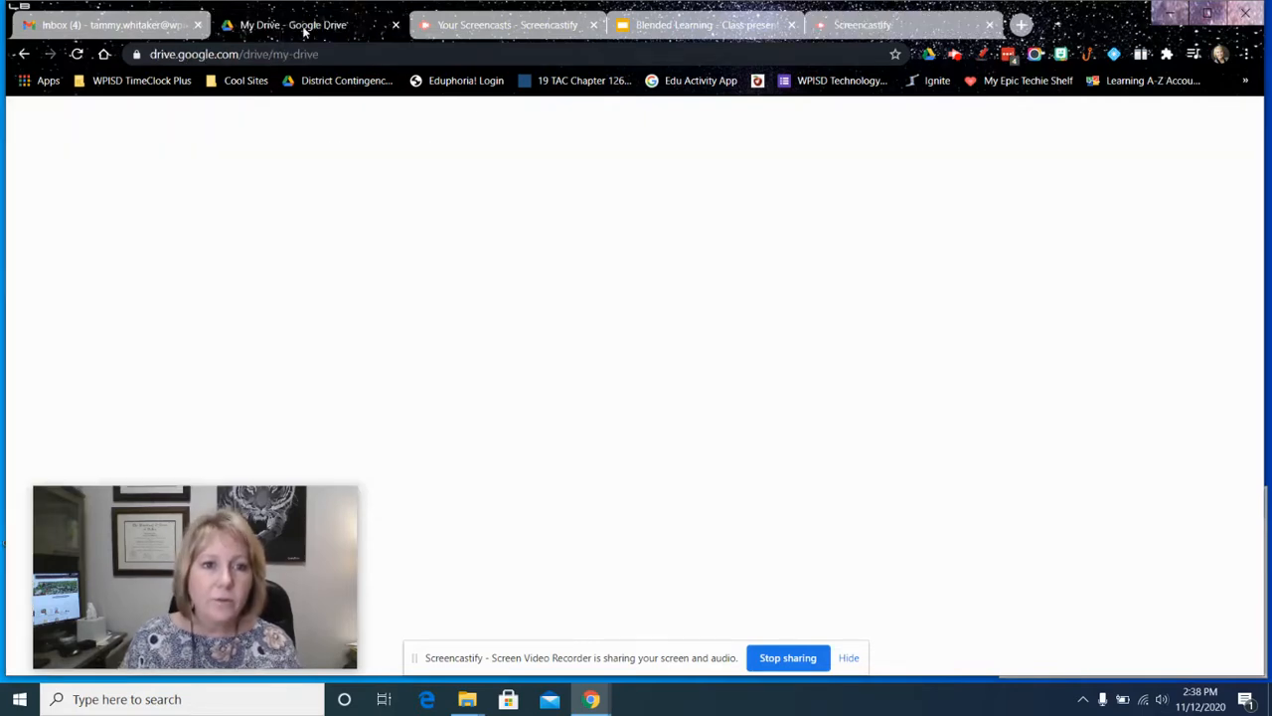
pyautogui.scroll(-2, 636, 360)
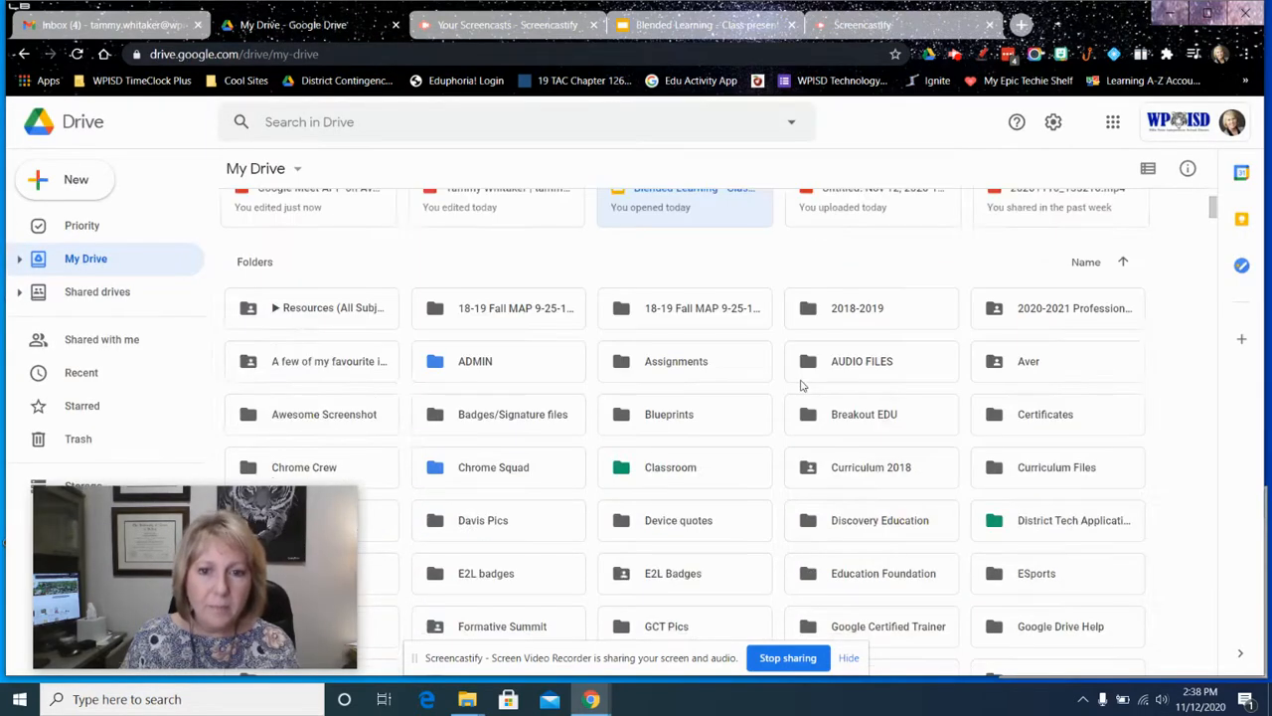
pyautogui.scroll(-2, 778, 358)
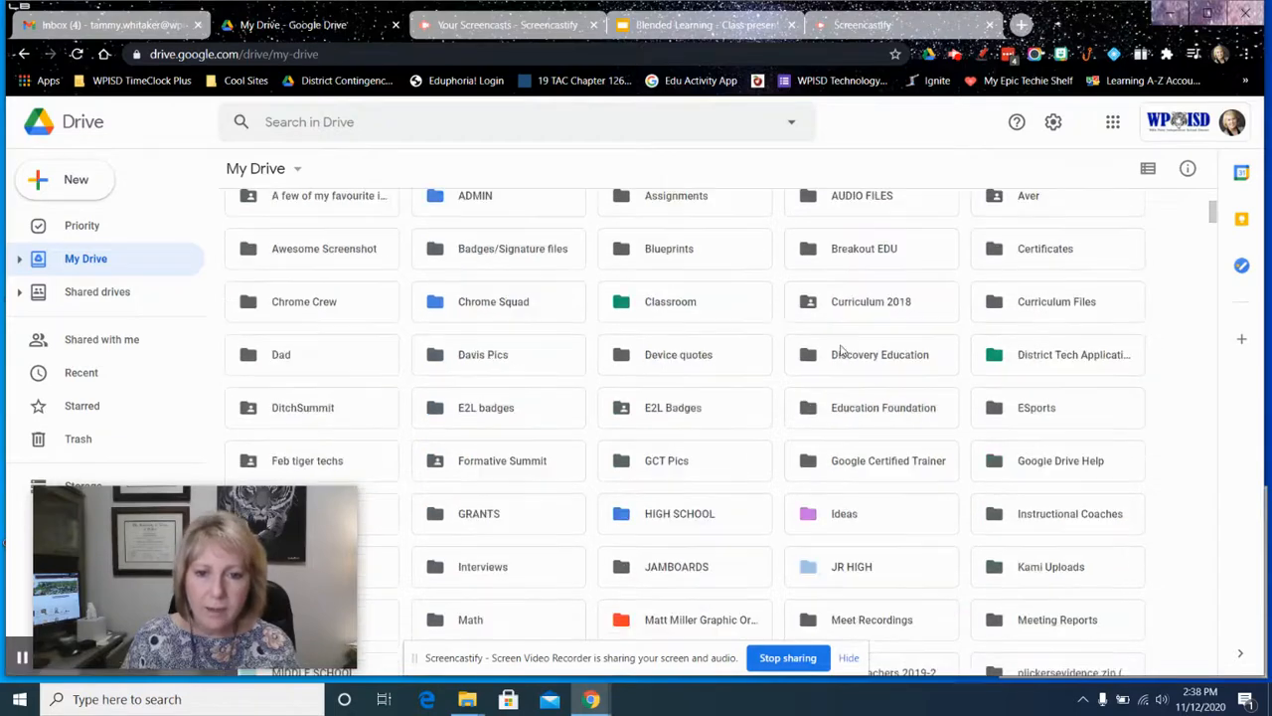
pyautogui.scroll(-12, 840, 341)
pyautogui.scroll(5, 840, 335)
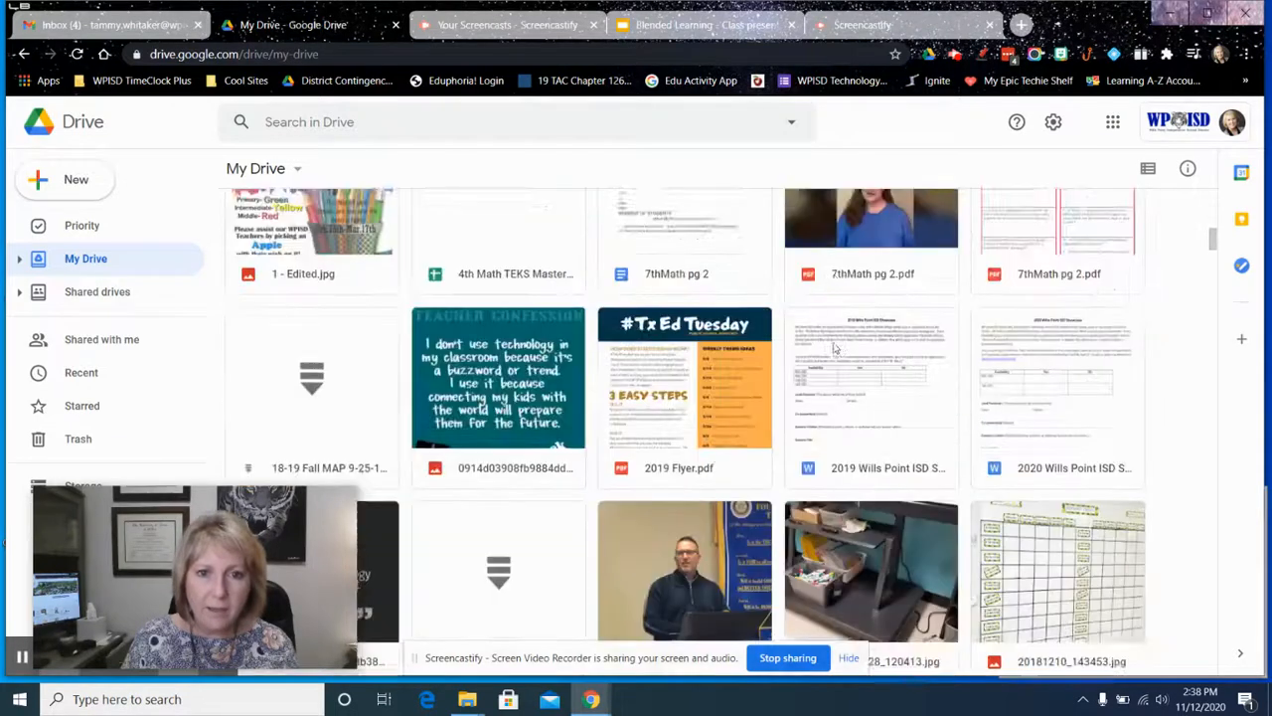
pyautogui.scroll(3, 840, 343)
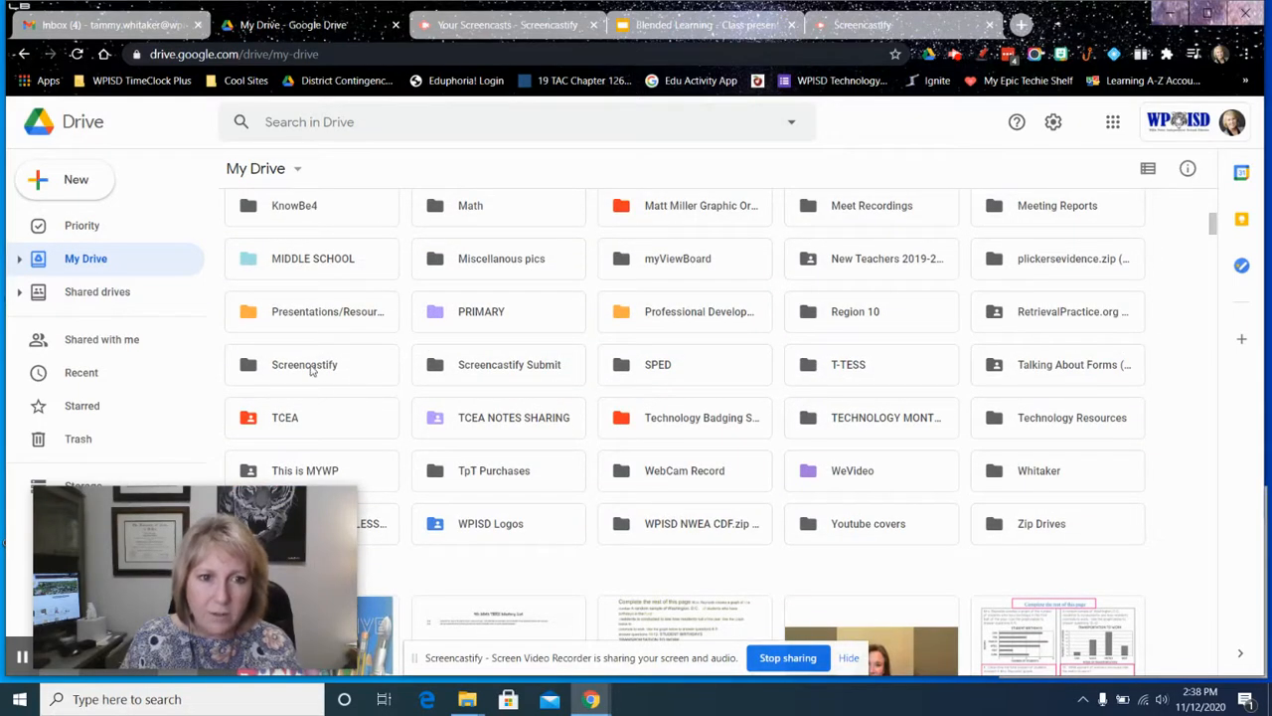
pyautogui.click(508, 364)
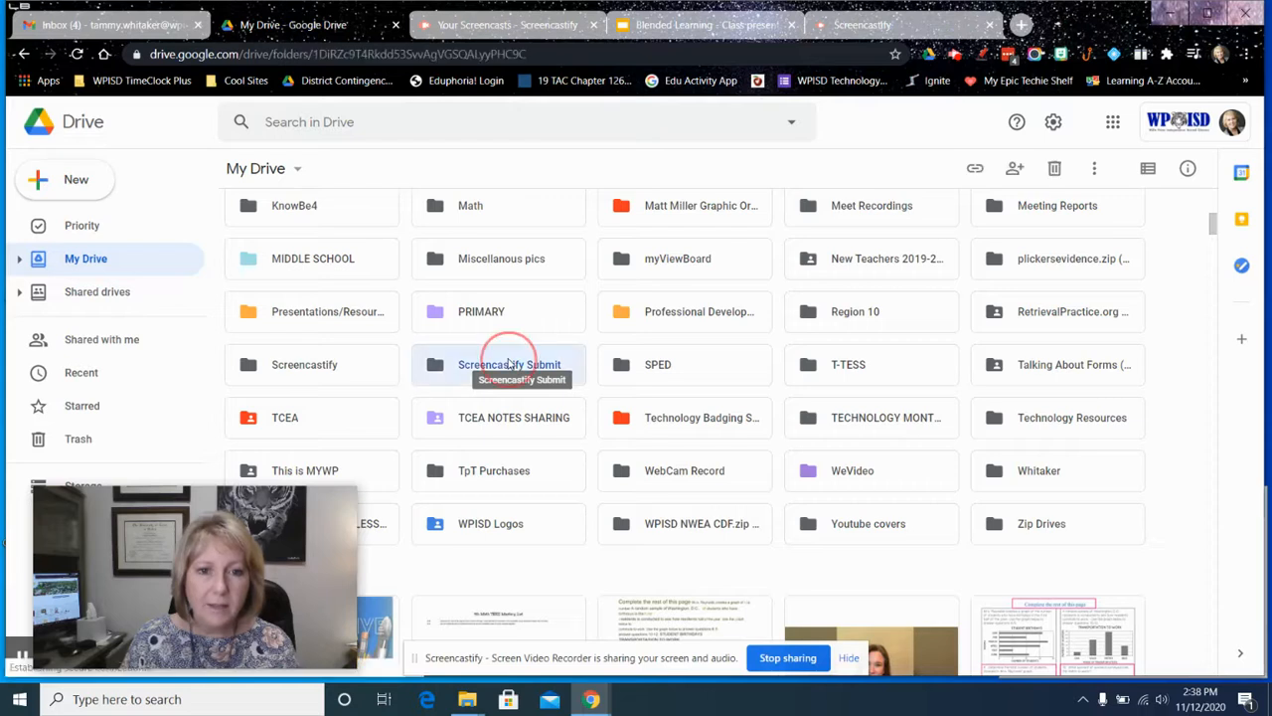
pyautogui.doubleClick(509, 364)
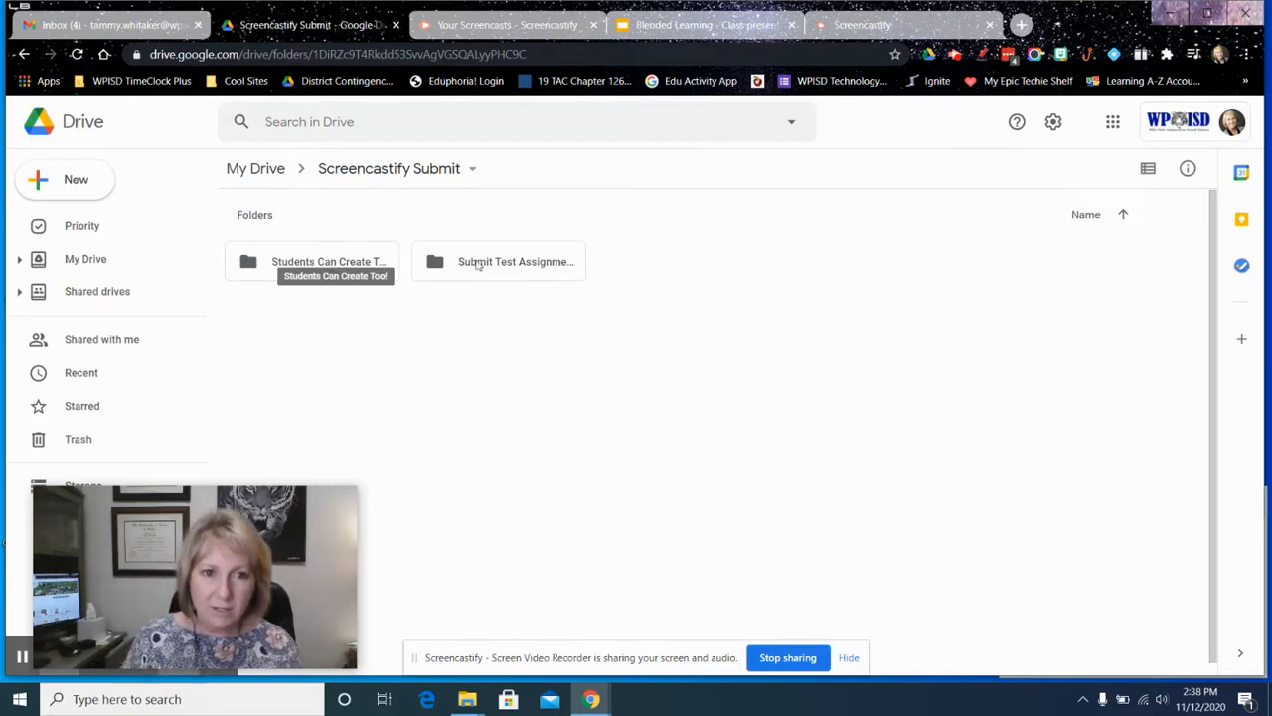
# Step: Open the copied assignment link in a new browser tab to reach the student recording page
pyautogui.click(1020, 25)
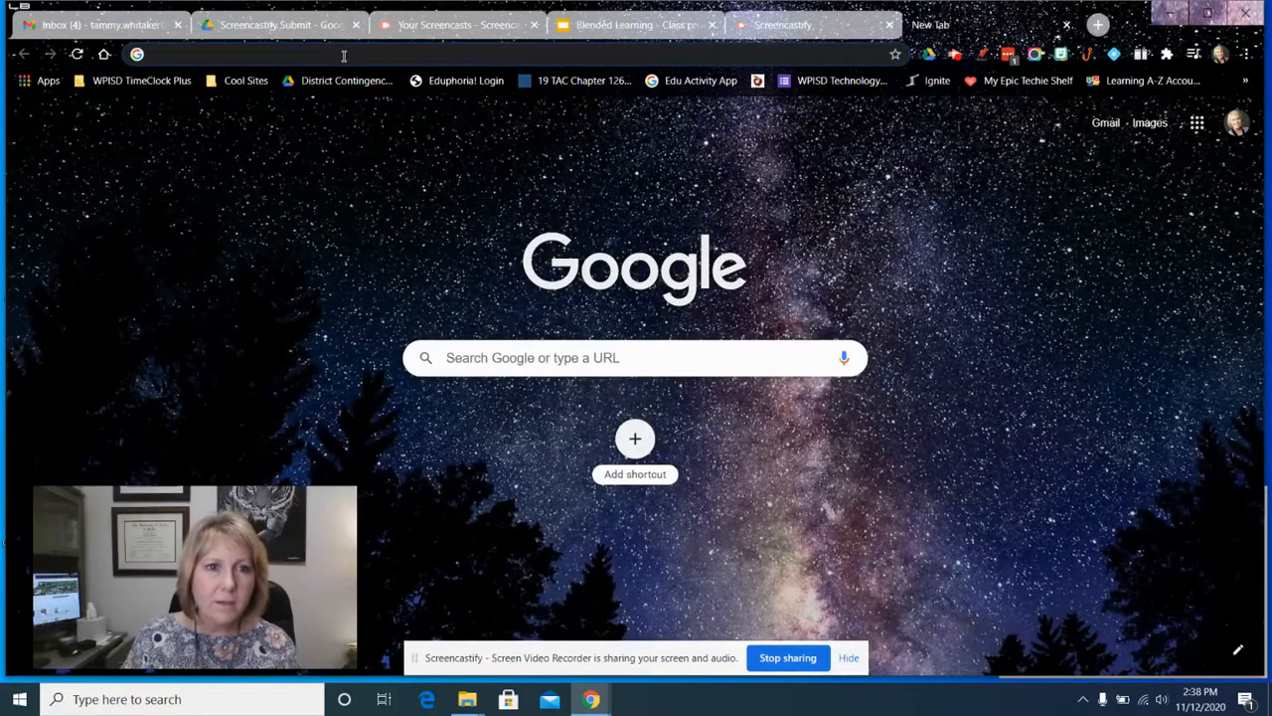
pyautogui.rightClick(344, 58)
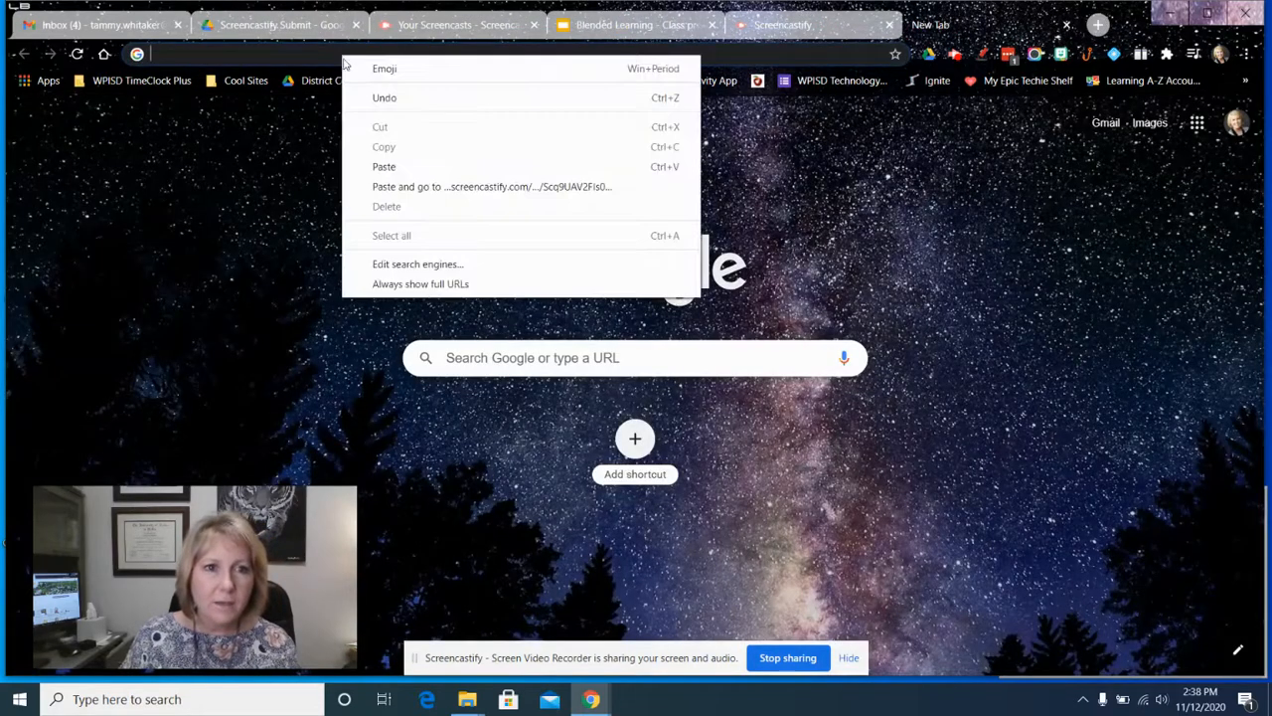
pyautogui.click(381, 166)
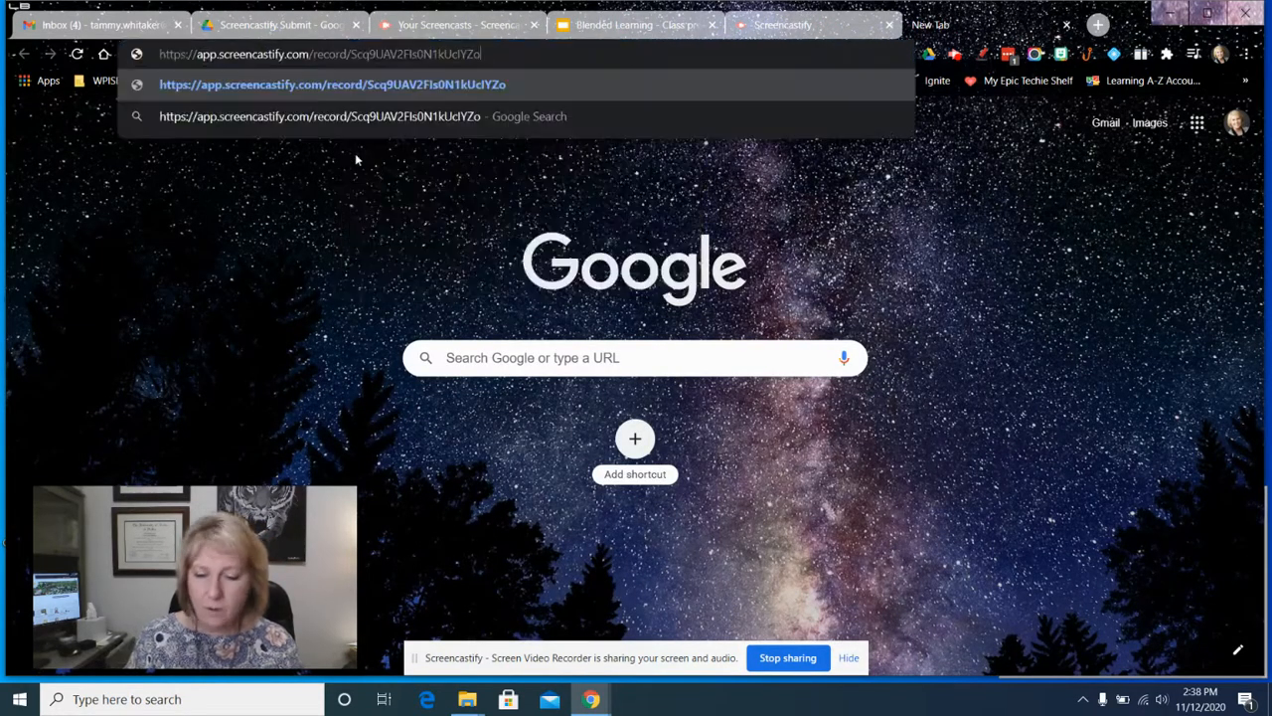
pyautogui.press('Return')
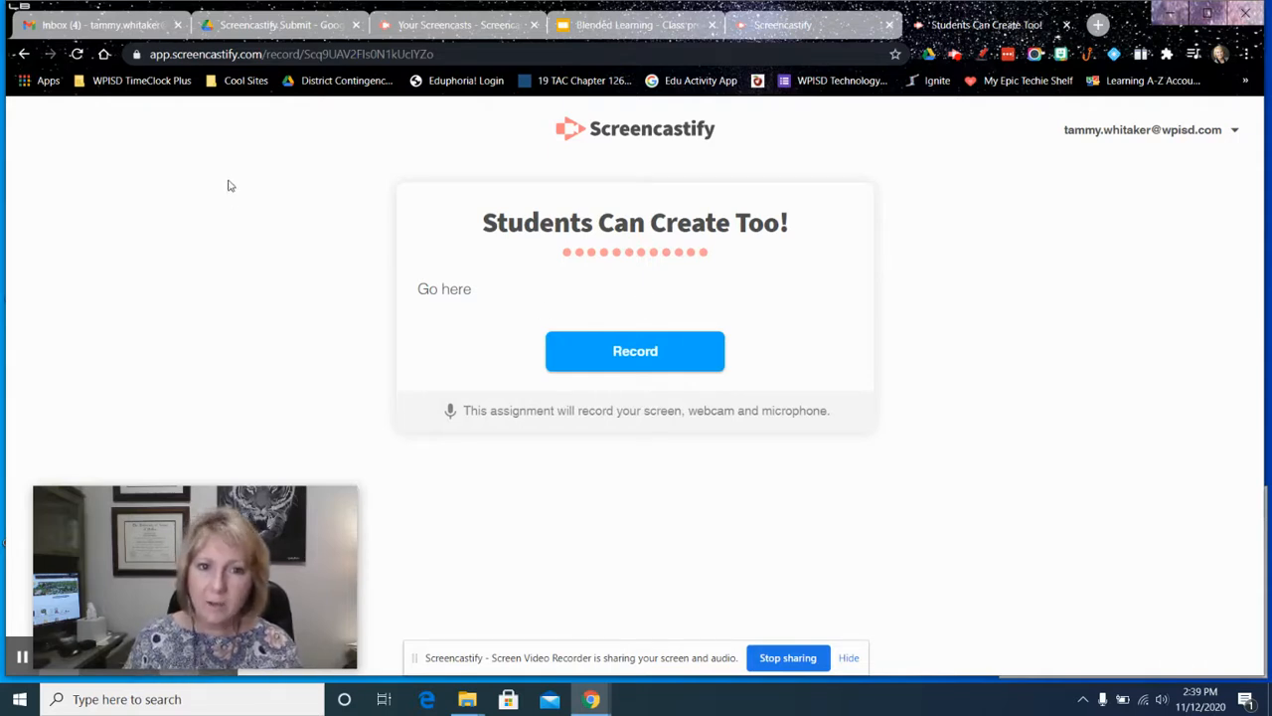
# Step: Start recording the "Students Can Create Too!" assignment with the entire screen shared
pyautogui.click(635, 351)
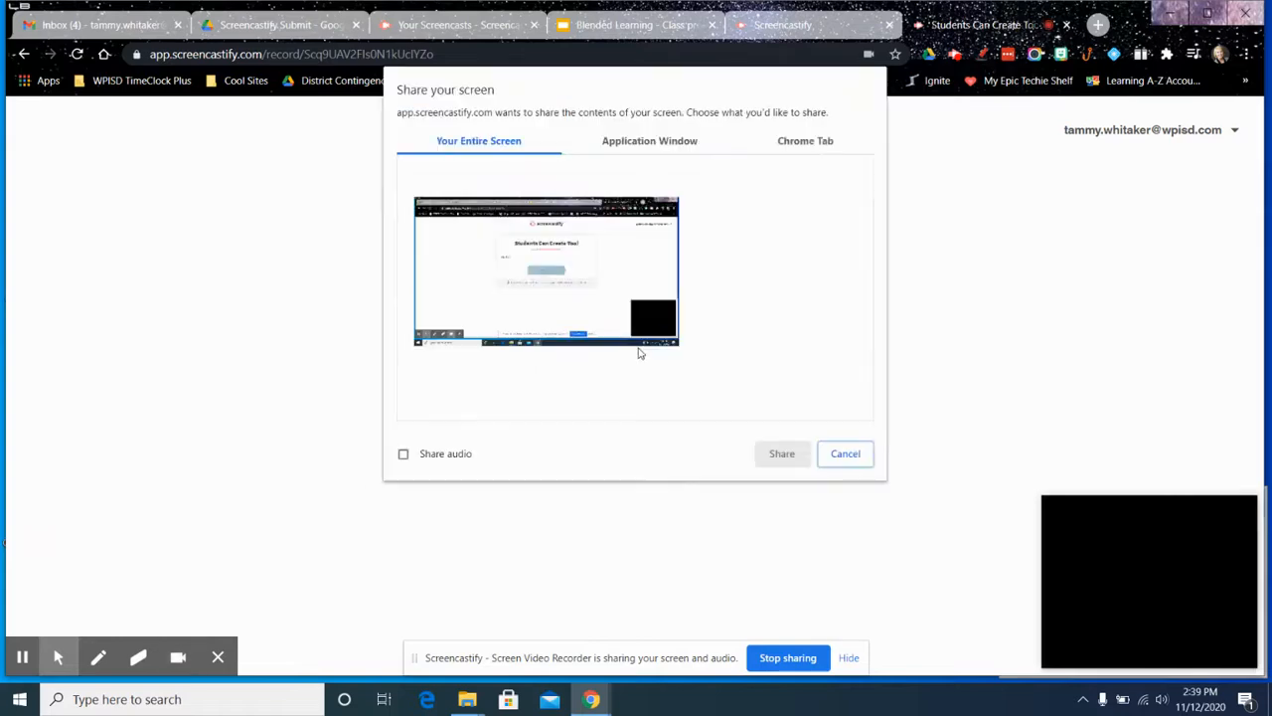
pyautogui.click(579, 281)
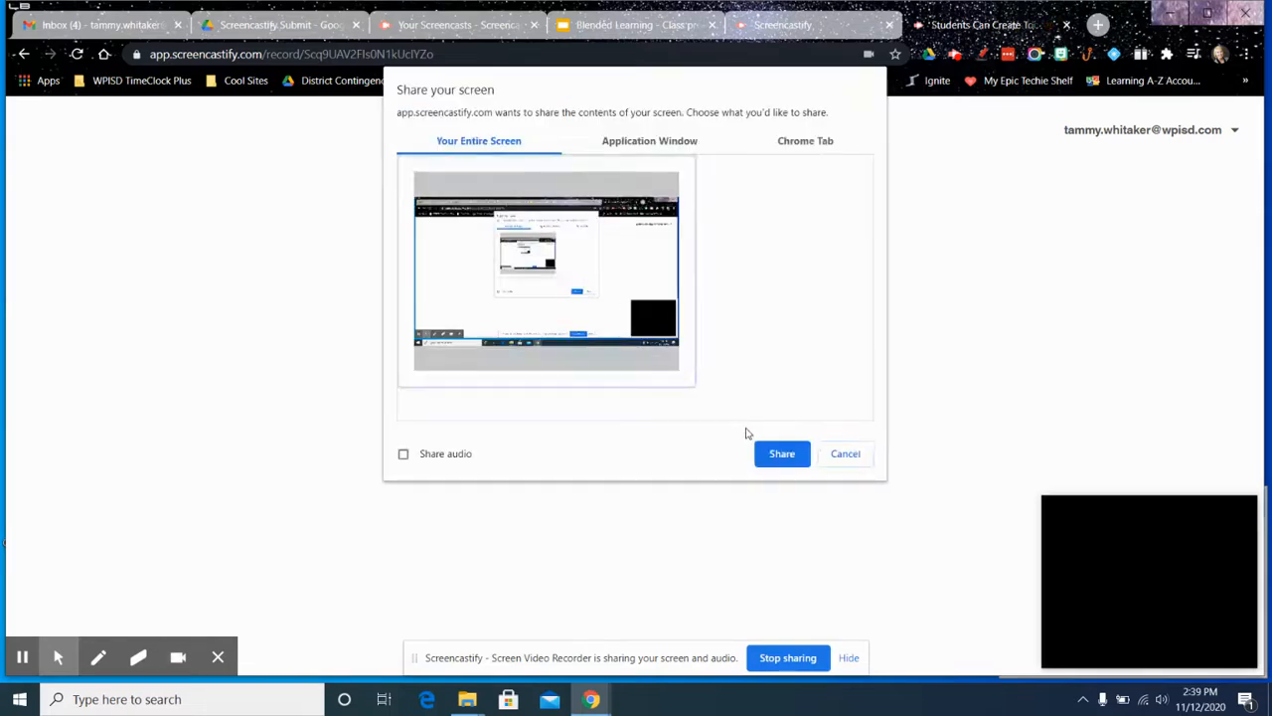
pyautogui.click(782, 455)
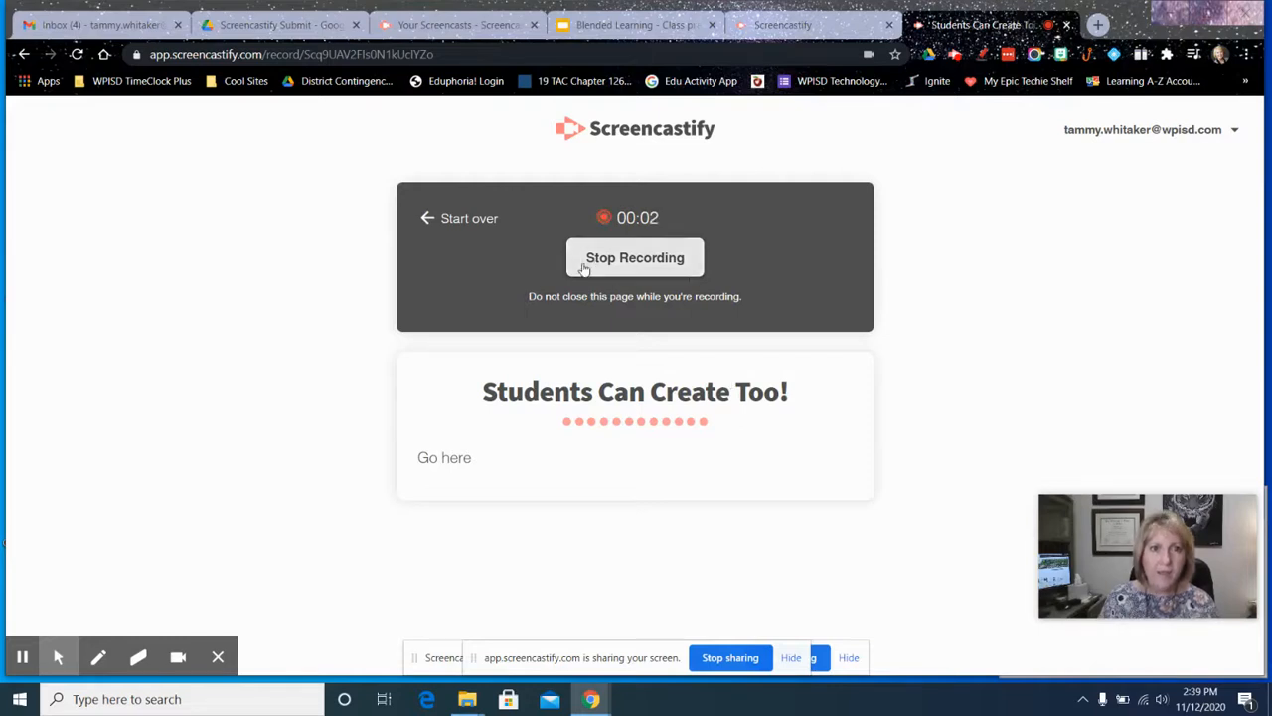
# Step: Present the title slide of the Blended Learning class presentation for the recording, and return to the assignment page
pyautogui.click(630, 27)
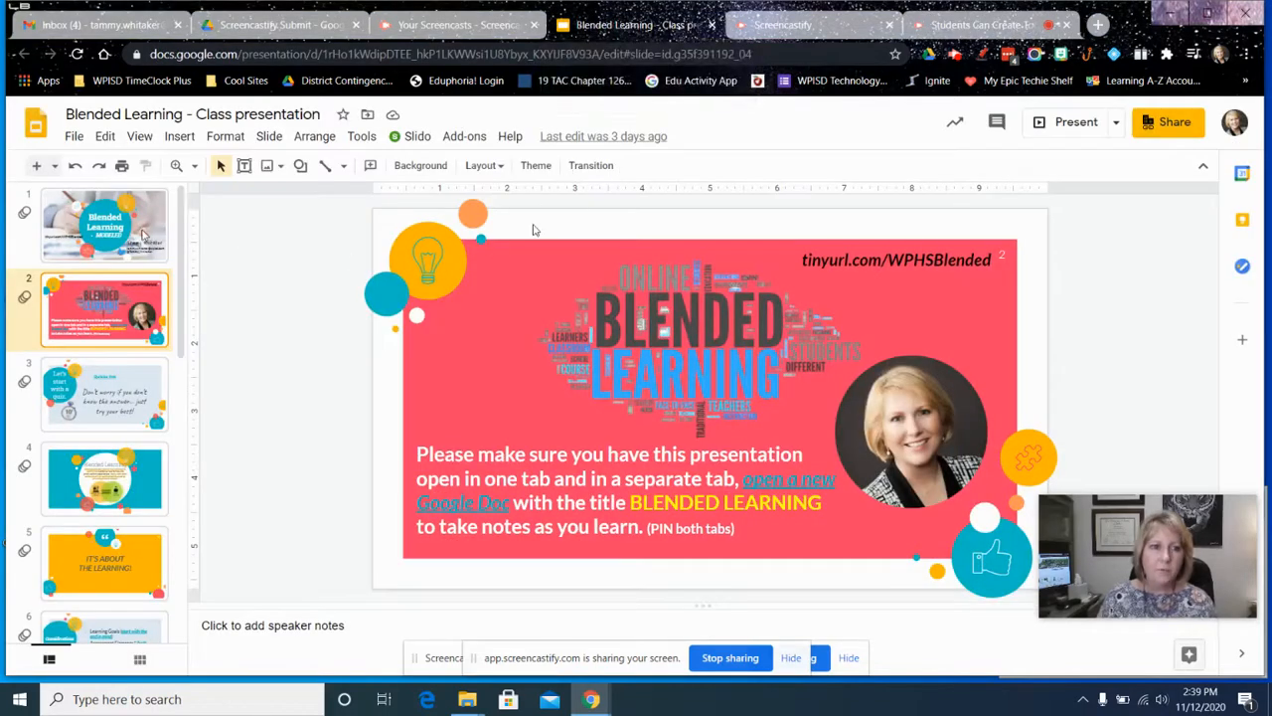
pyautogui.click(139, 234)
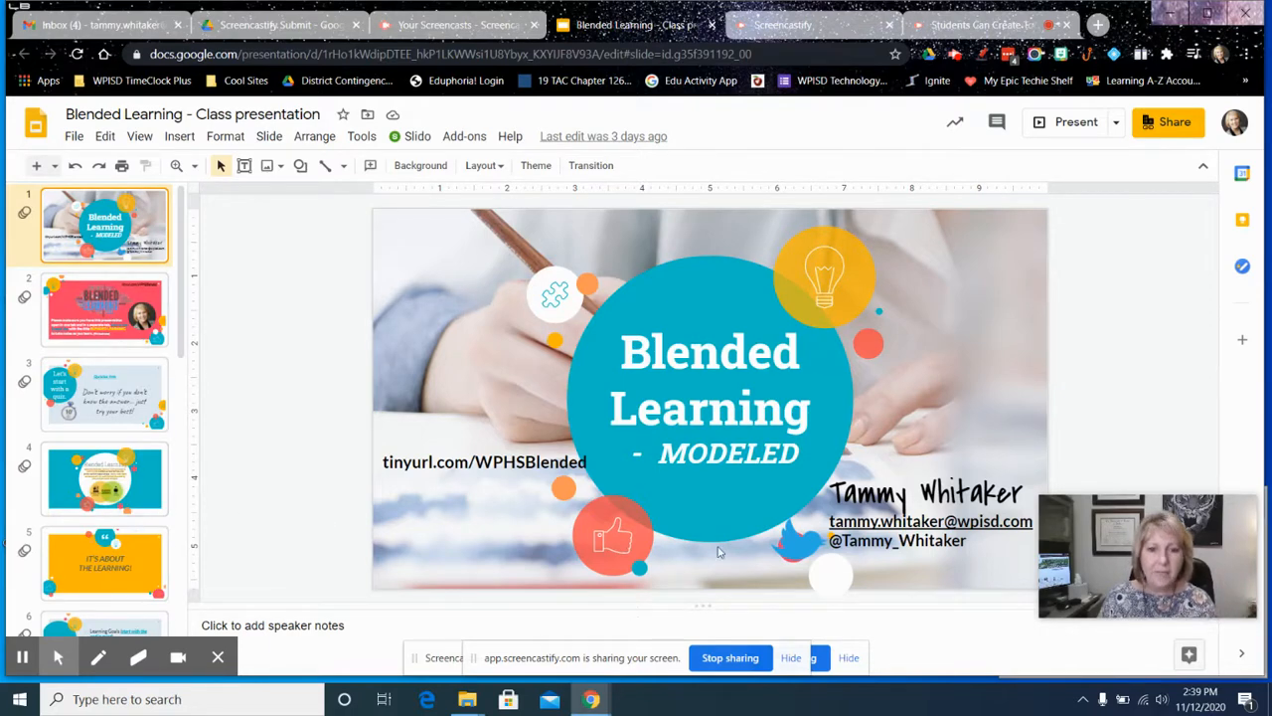
pyautogui.click(979, 25)
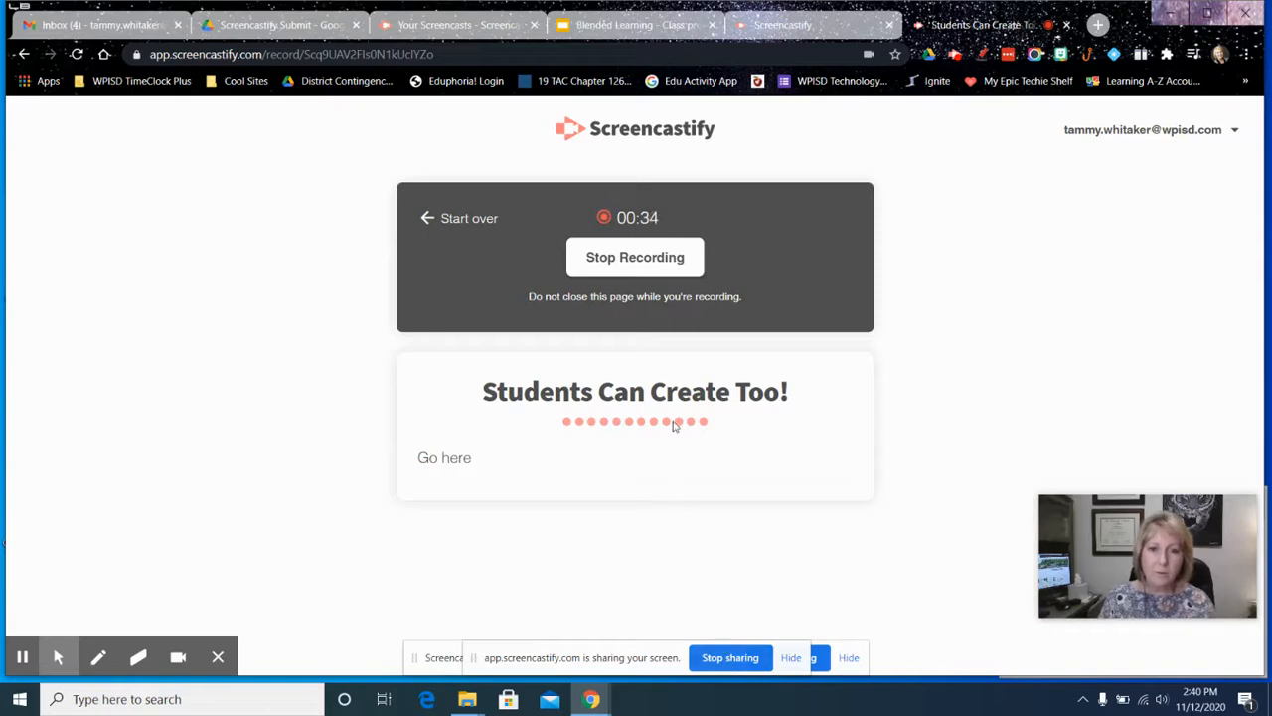
# Step: Stop the assignment recording and submit the finished video
pyautogui.click(633, 257)
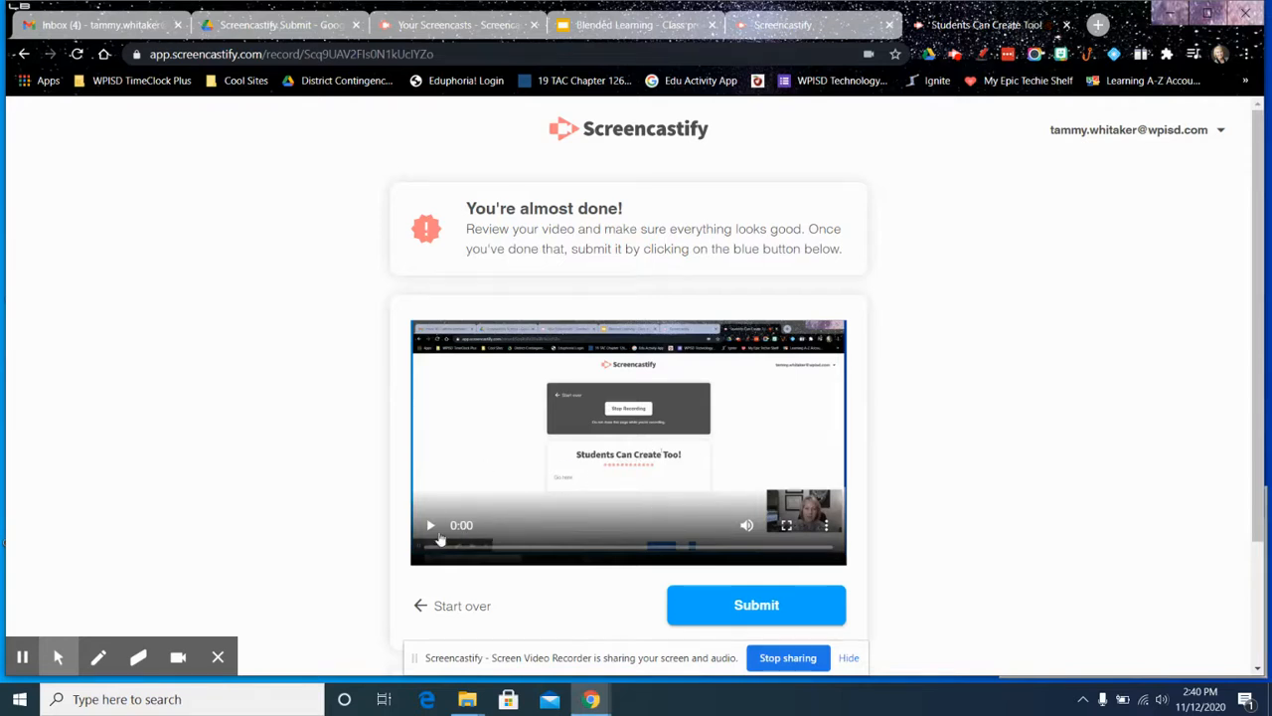
pyautogui.scroll(-1, 815, 385)
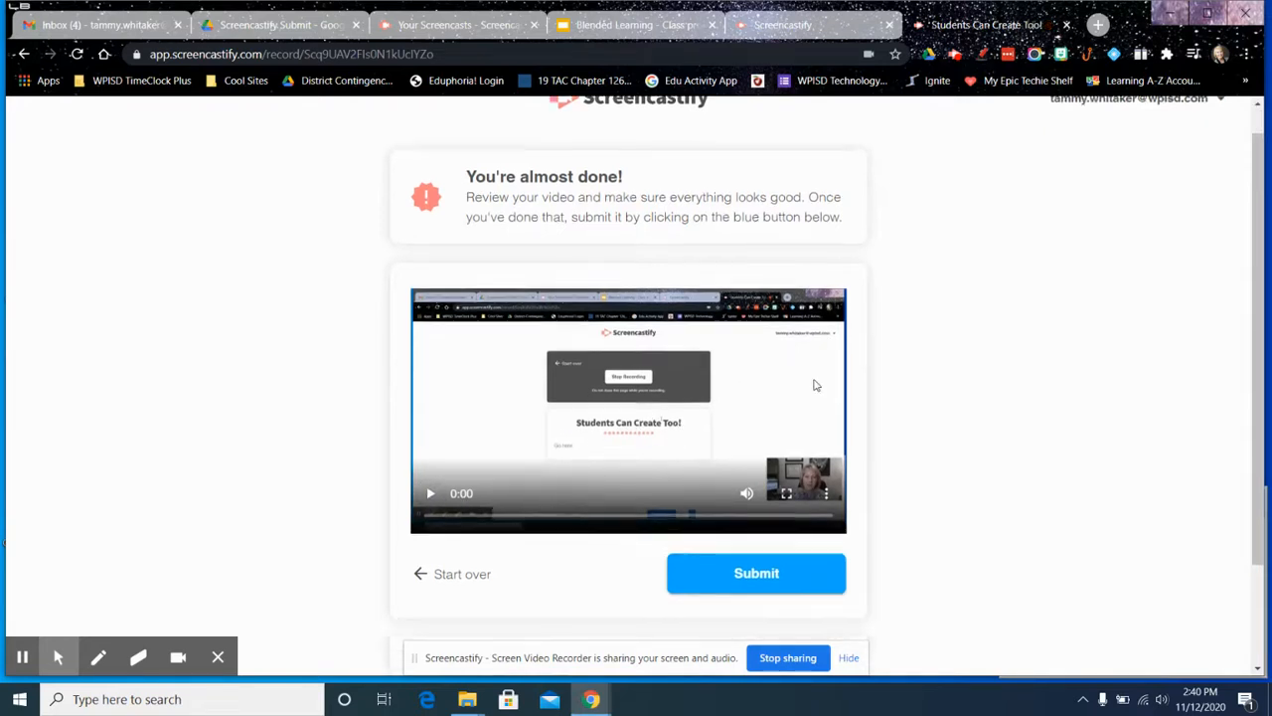
pyautogui.scroll(-1, 815, 385)
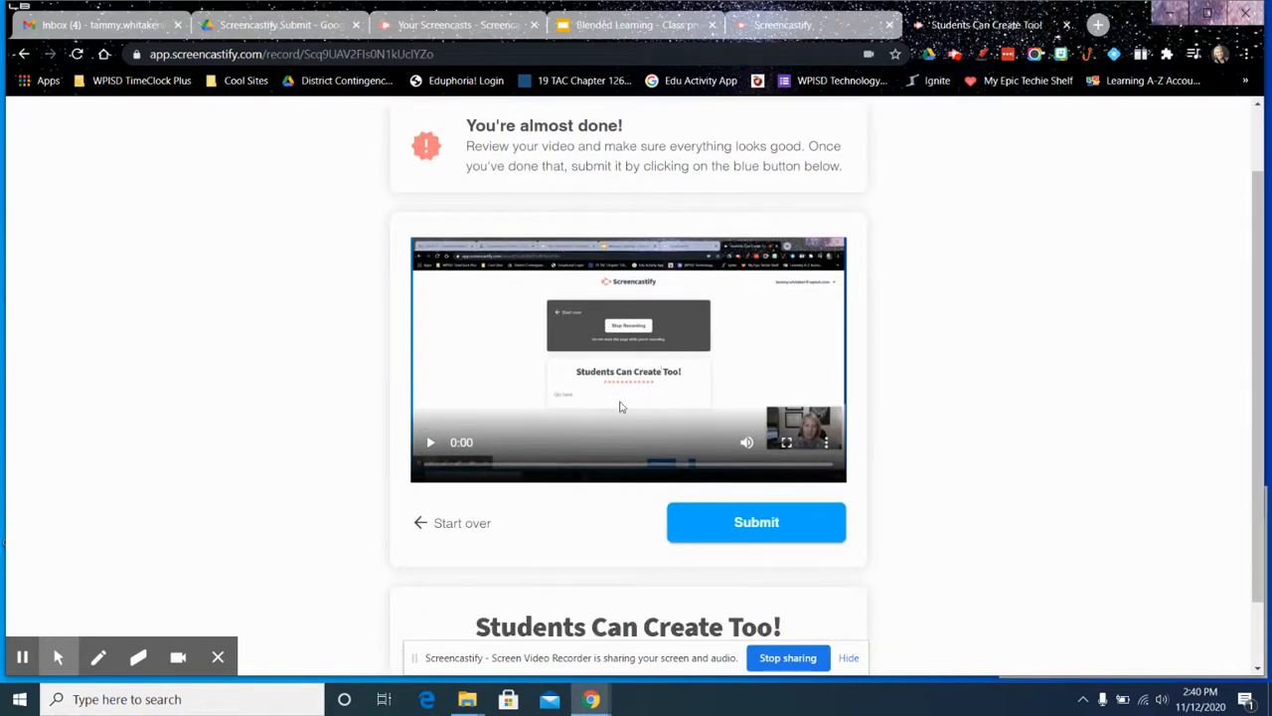
pyautogui.click(752, 528)
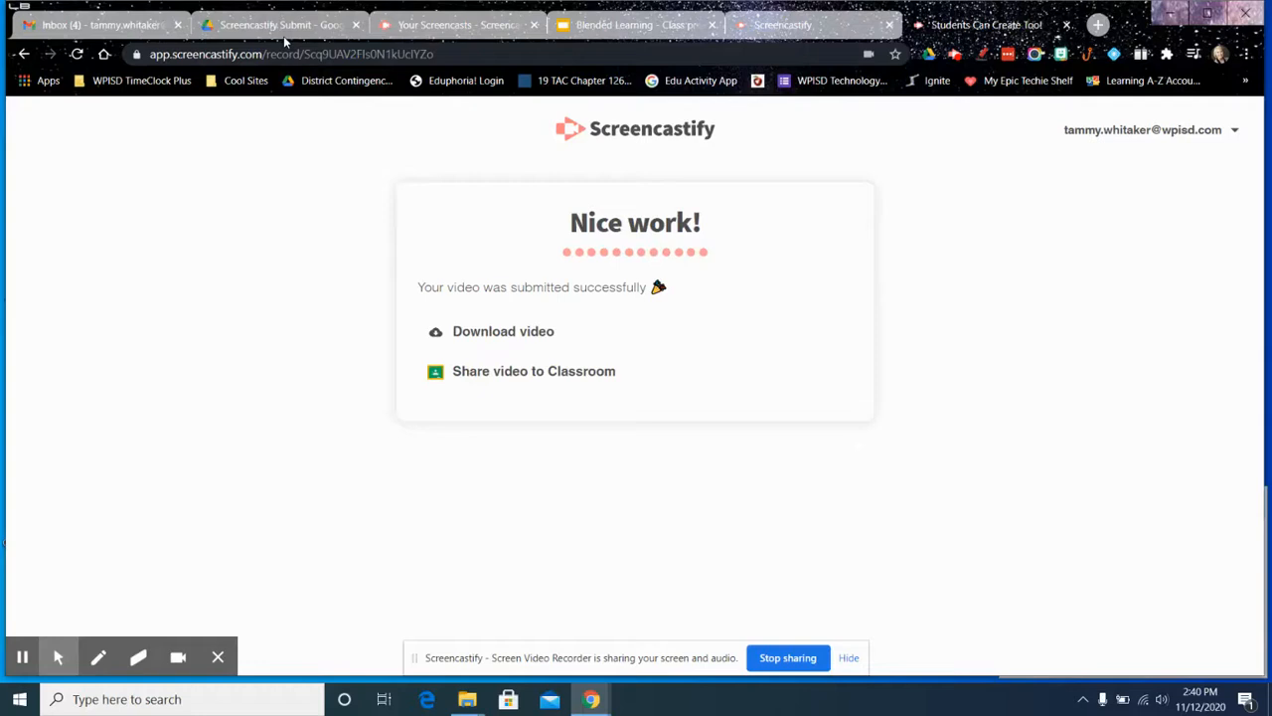
# Step: Switch to Google Drive, open the "Students Can Create Too!" folder with the submitted video, and turn the embedded webcam back on
pyautogui.click(279, 26)
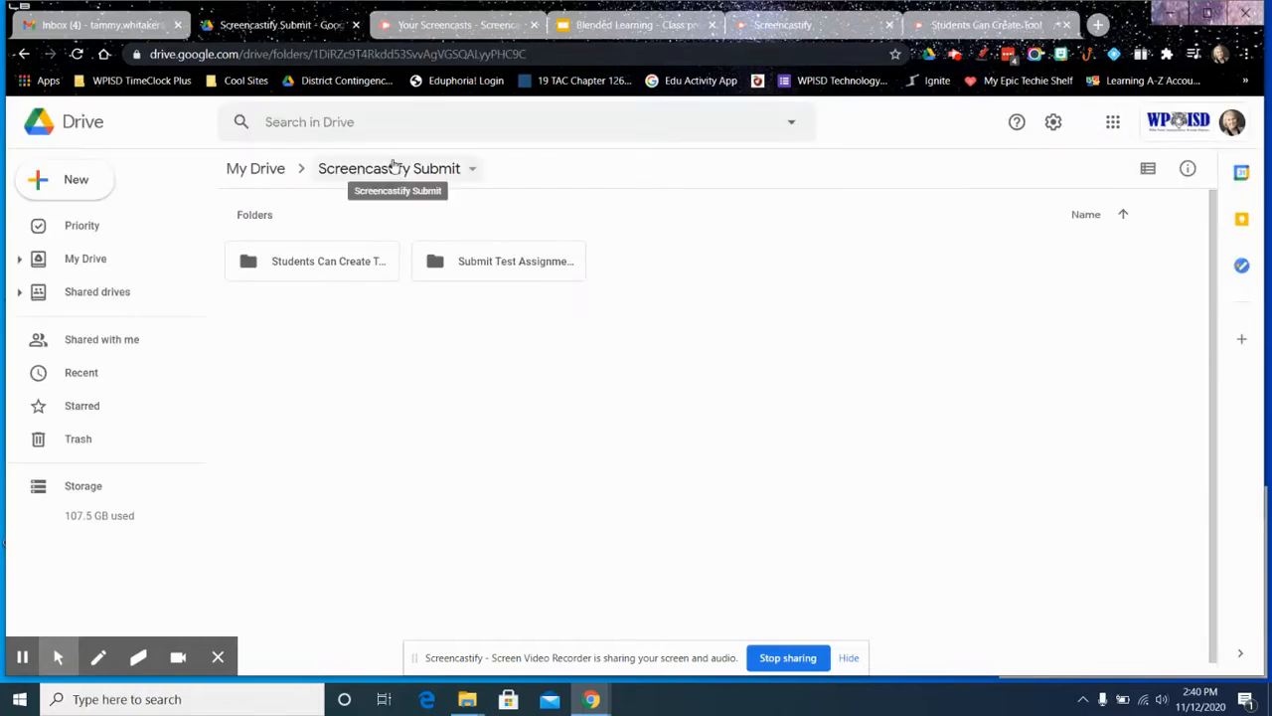
pyautogui.doubleClick(290, 269)
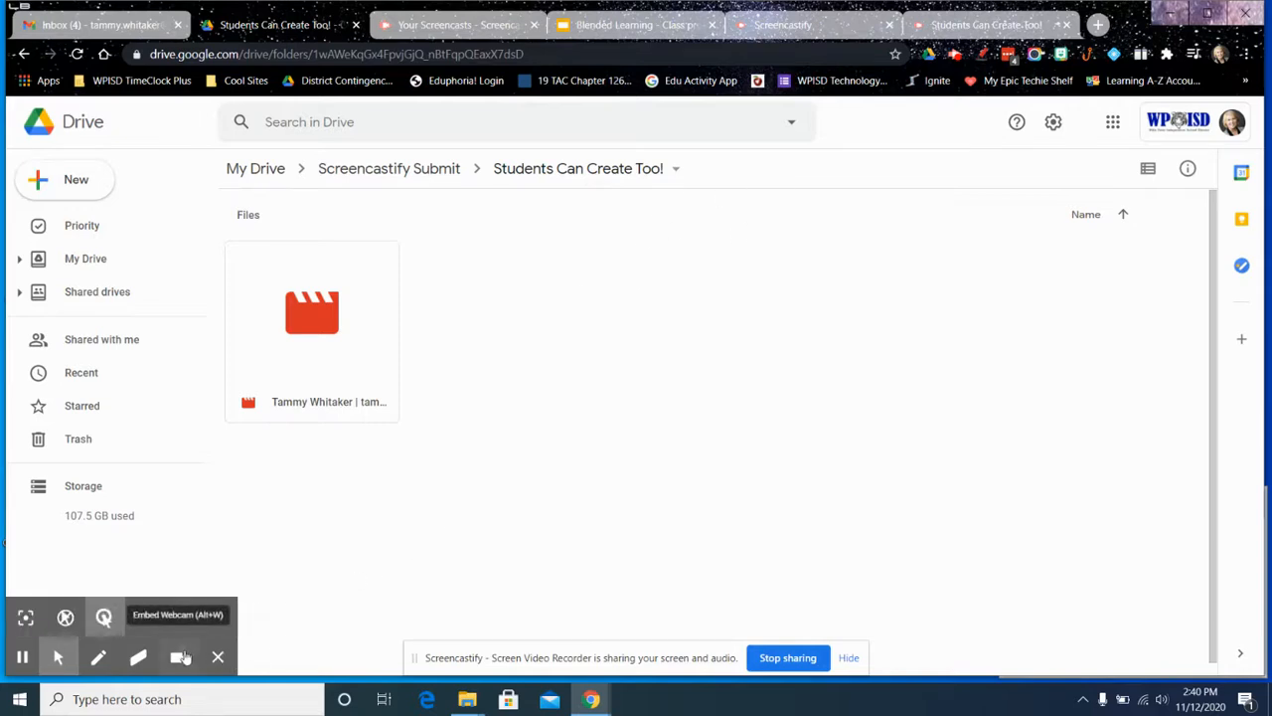
pyautogui.click(180, 656)
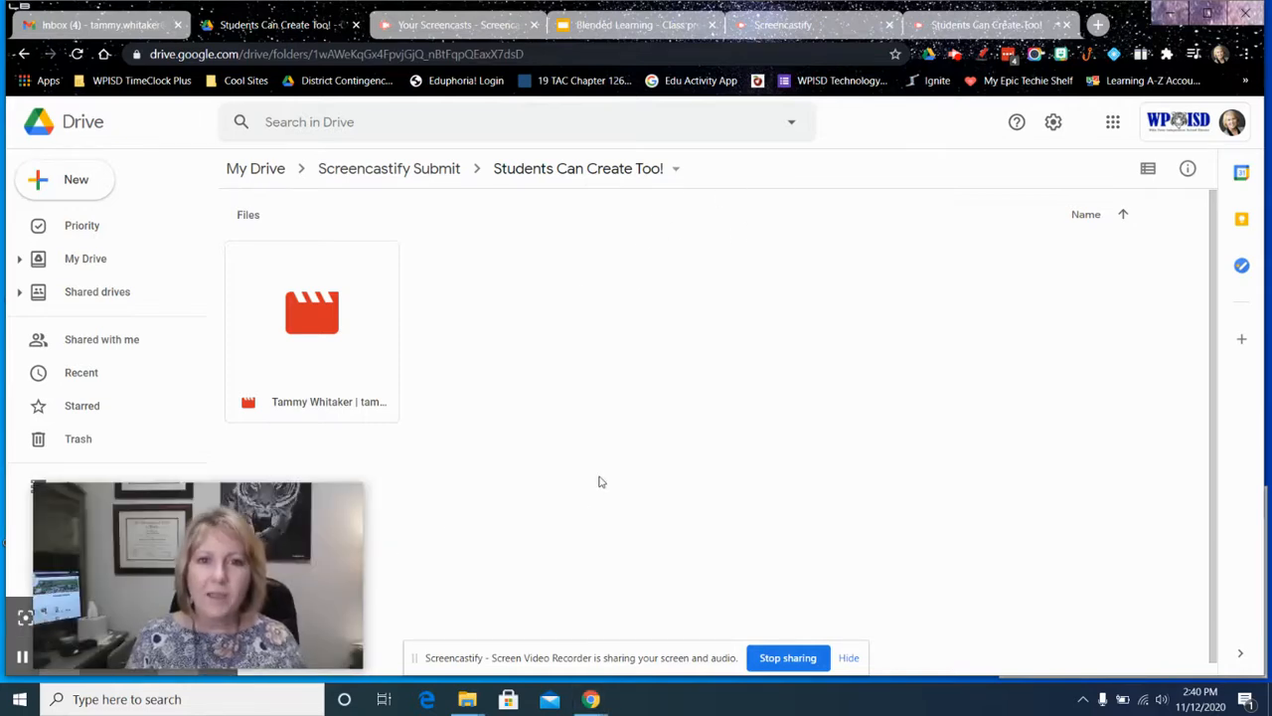